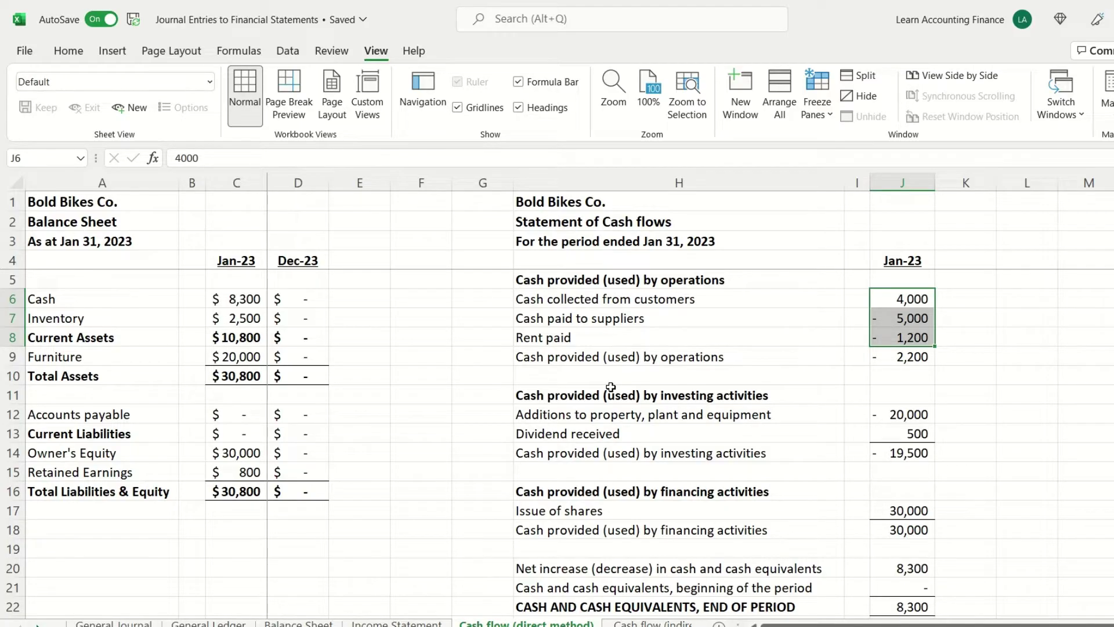
Review the direct-method Statement of Cash flows: its reporting period and its operations, investing and financing sections.
left_click(539, 243)
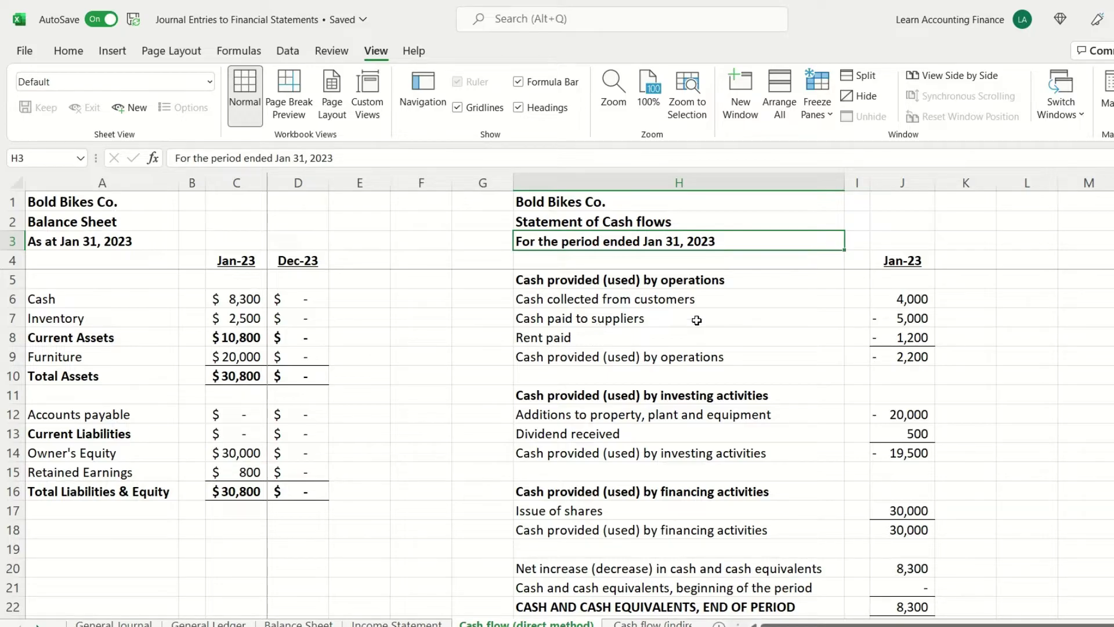
left_click(605, 284)
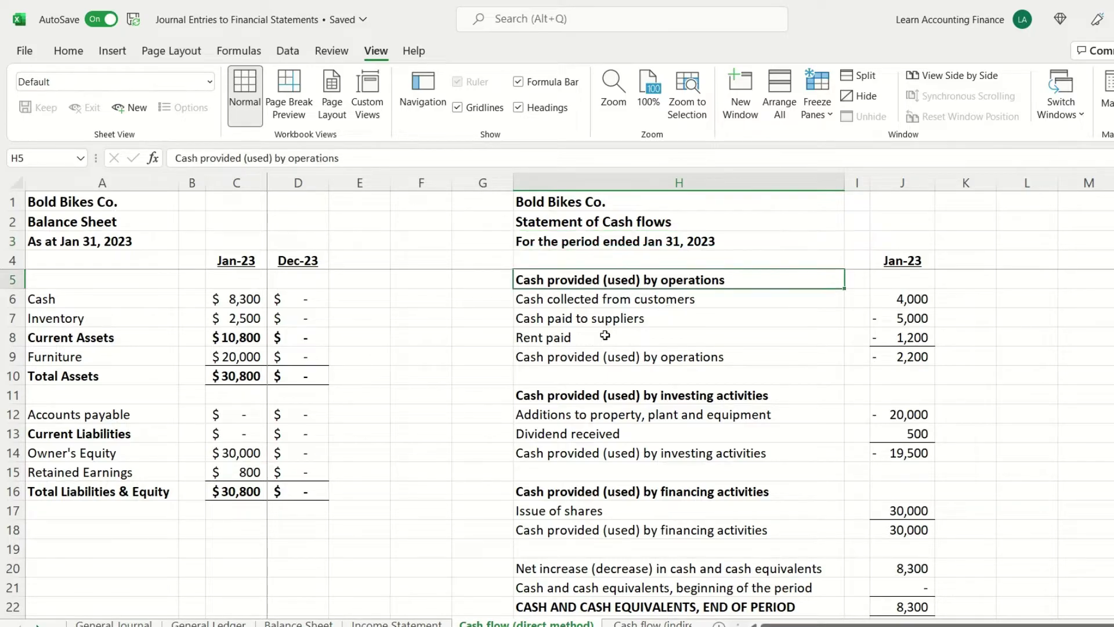
left_click(606, 359)
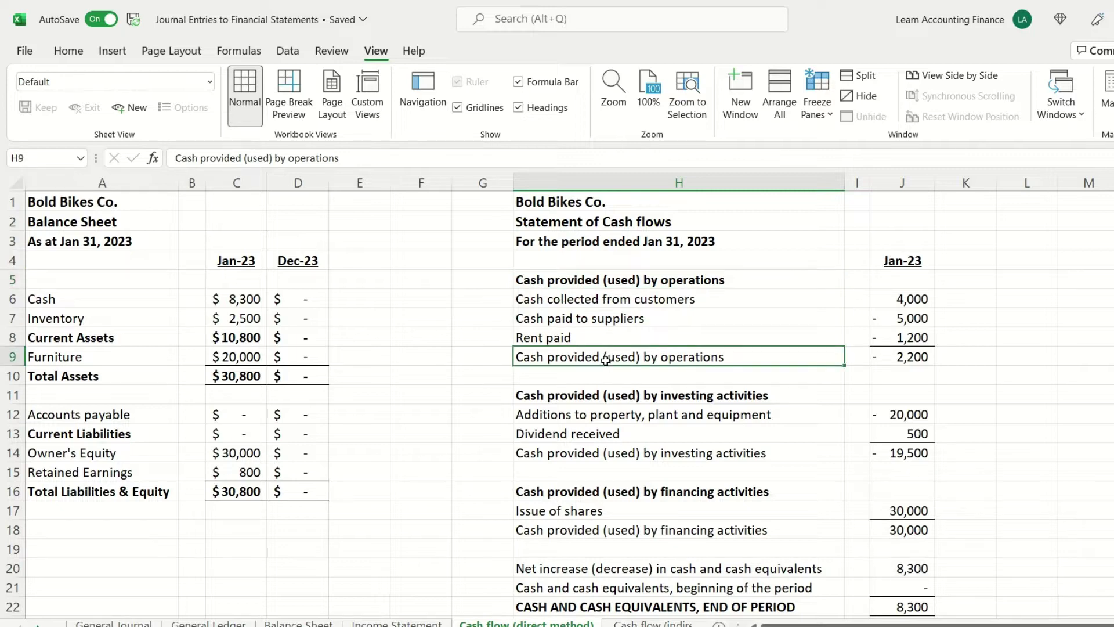
left_click_drag(576, 399, 613, 469)
scroll(611, 438, "down", 1)
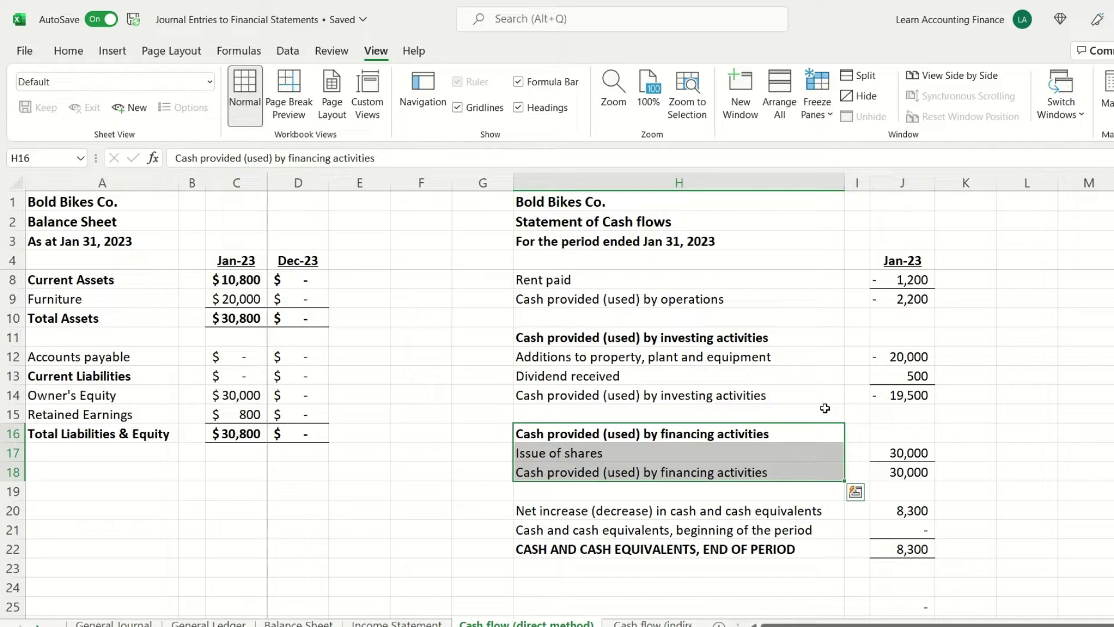
scroll(825, 407, "up", 1)
left_click_drag(677, 280, 683, 350)
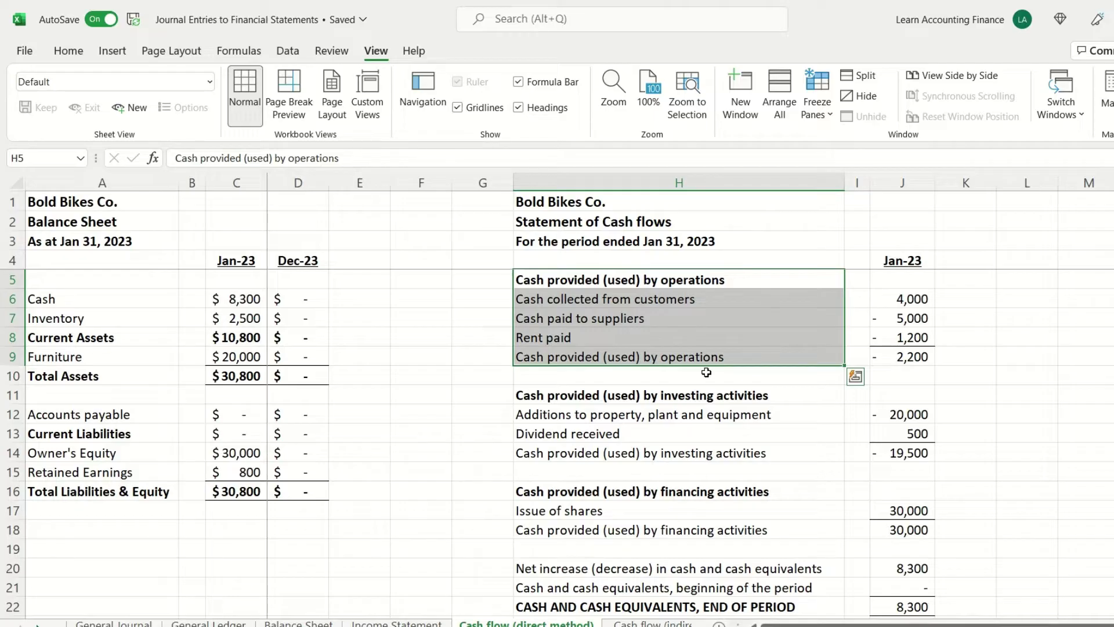
Examine the line items under investing activities and financing activities, including property additions, dividend received and issue of shares.
left_click(550, 199)
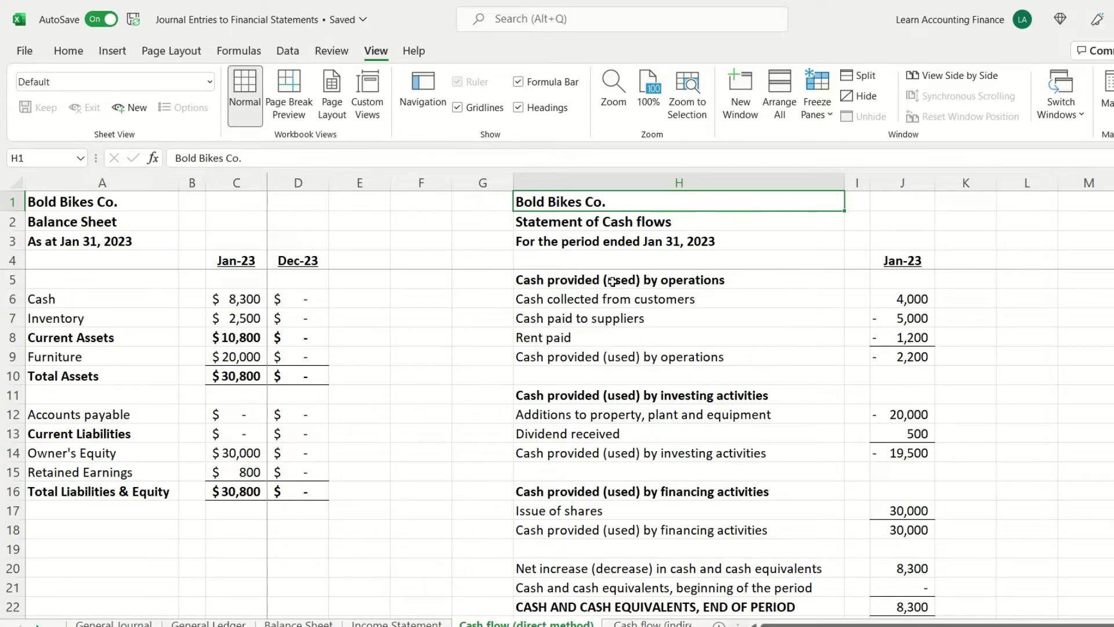
left_click(696, 418)
left_click_drag(697, 418, 699, 453)
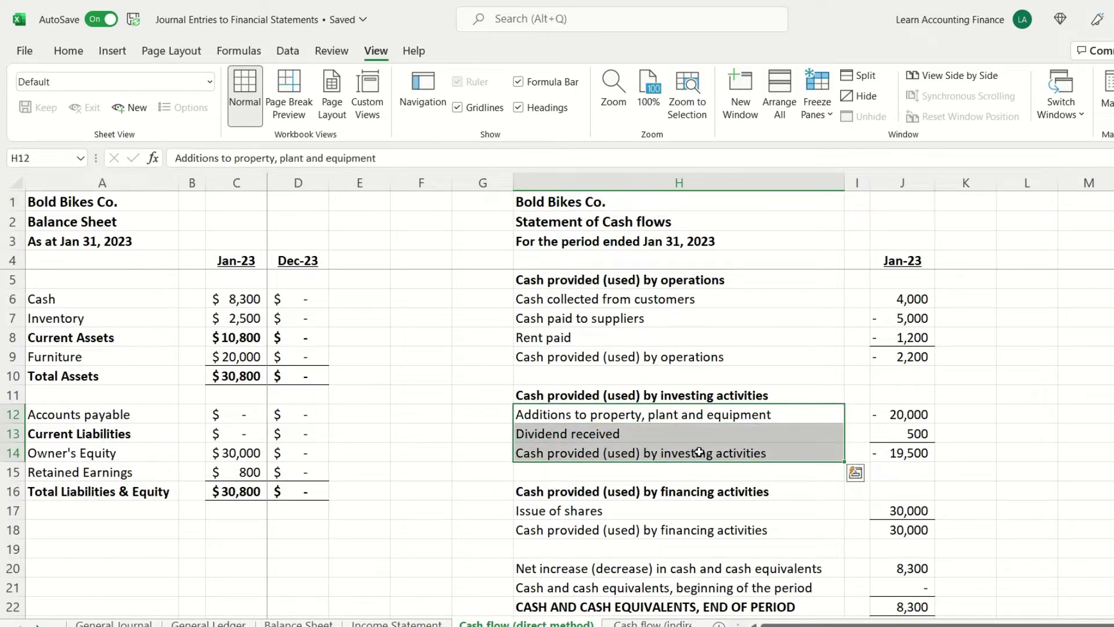
left_click(696, 419)
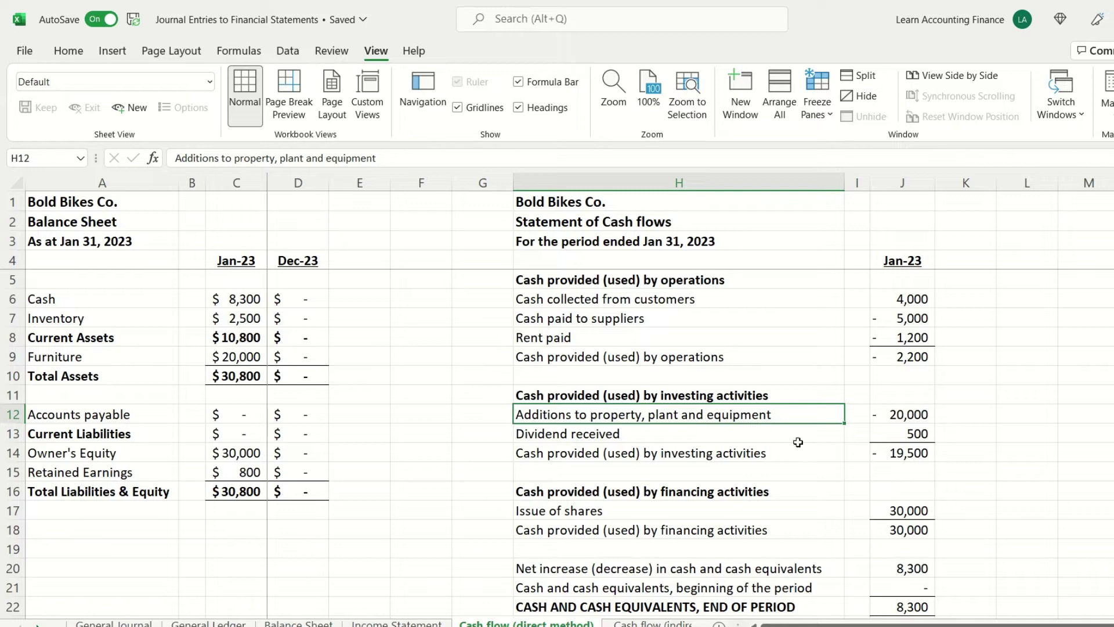
left_click(724, 440)
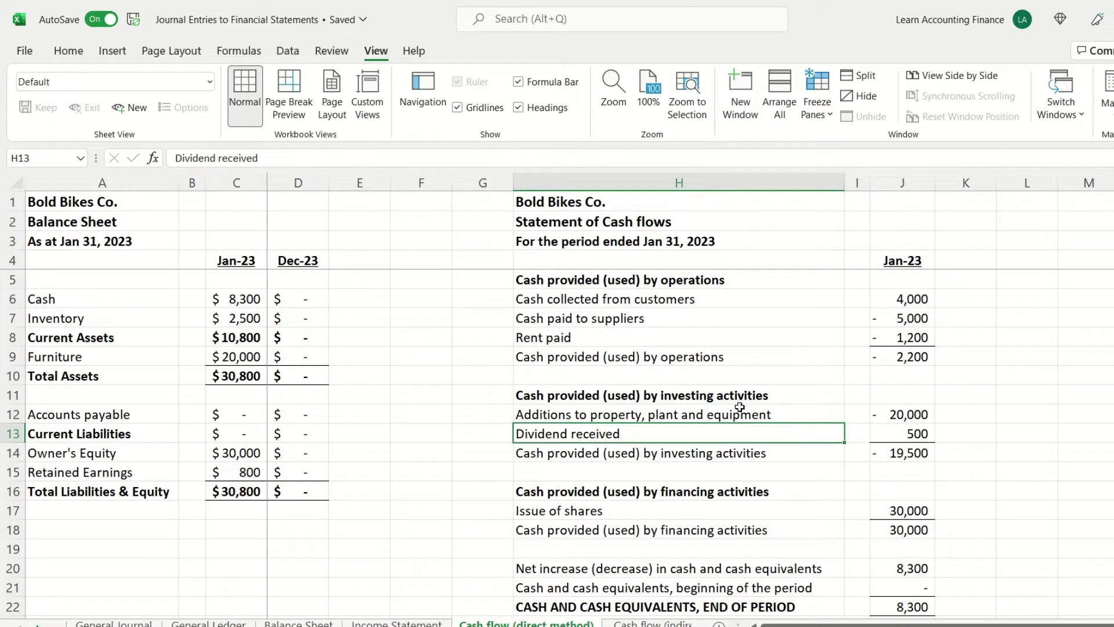
left_click(709, 495)
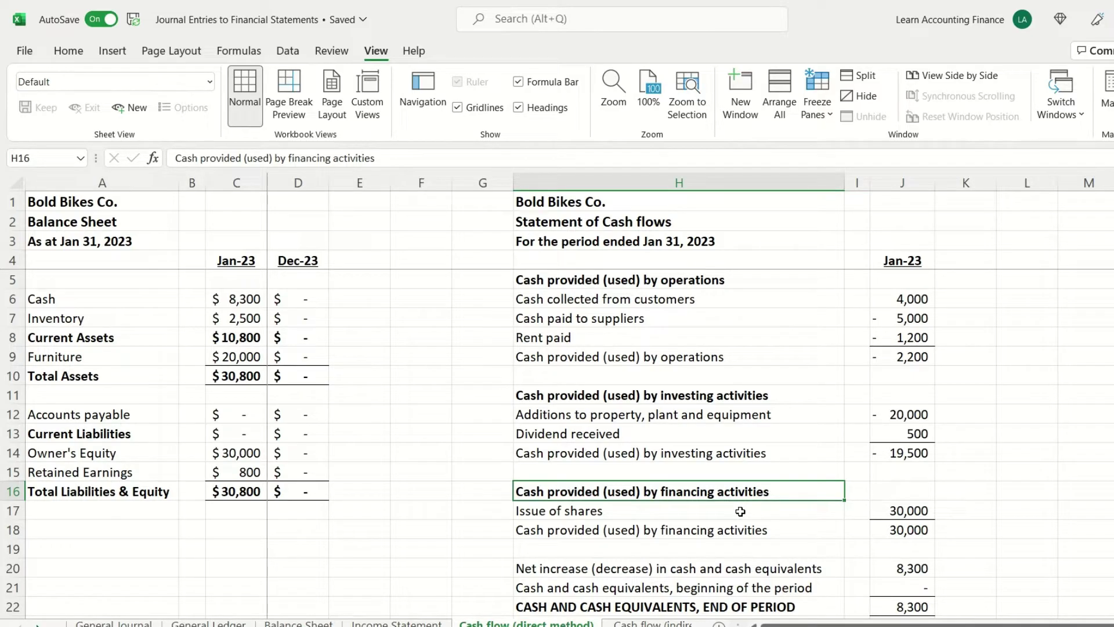
left_click(696, 516)
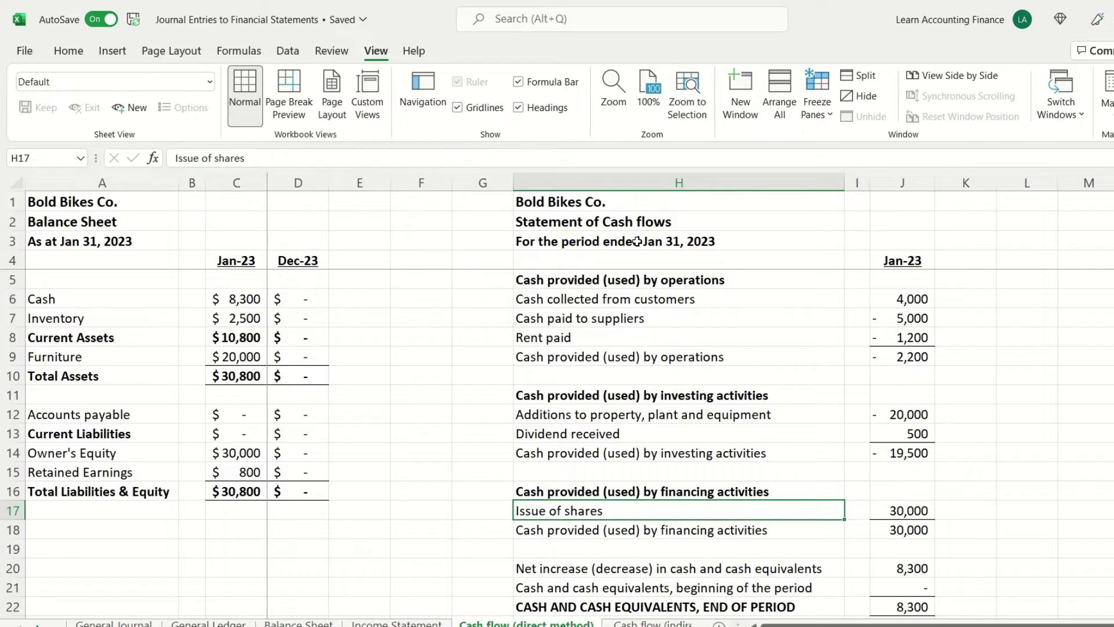
Compare the operations section of the direct-method cash flow sheet with the indirect-method sheet and return to the direct method.
left_click(637, 301)
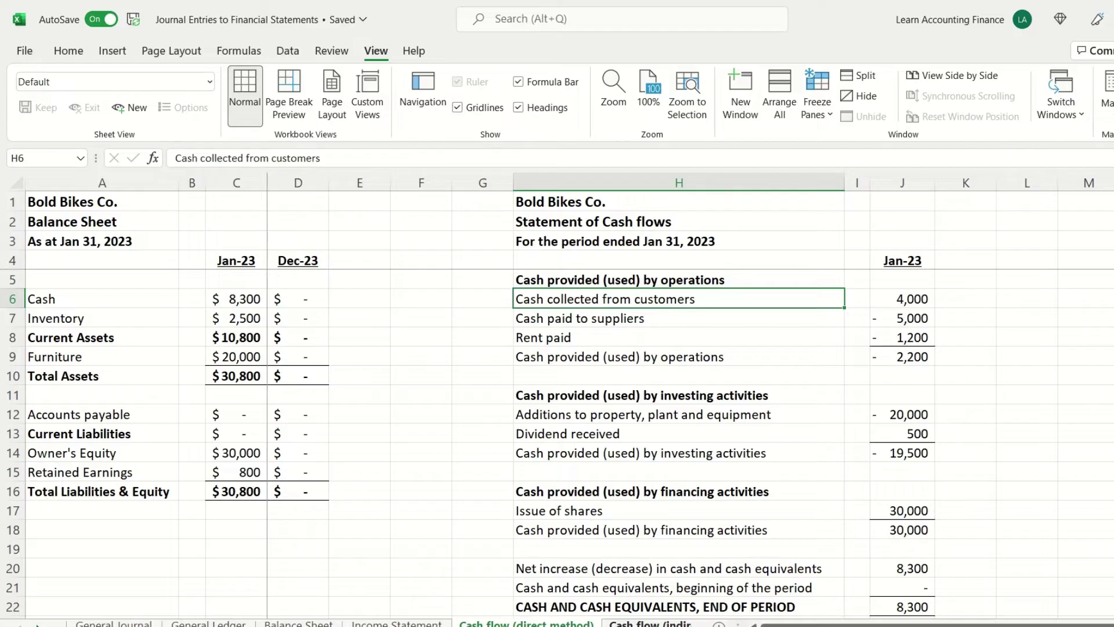
left_click(650, 623)
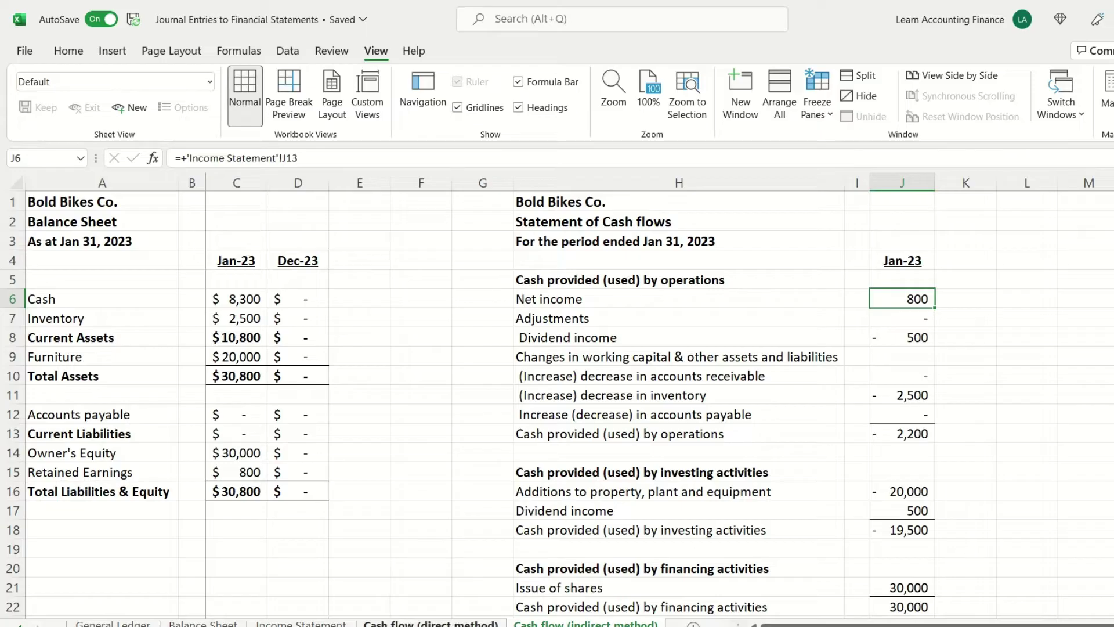
left_click(431, 622)
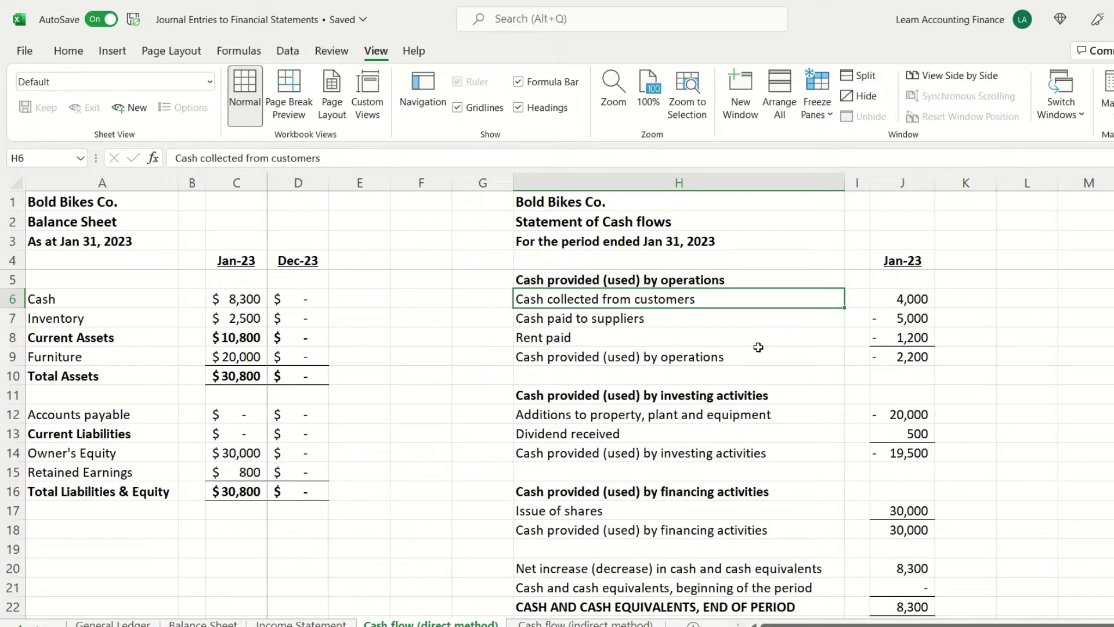
Inspect the January operating cash flows for customers, suppliers and rent in J6:J8, and the formula of their total in J9.
left_click(654, 274)
left_click(665, 298)
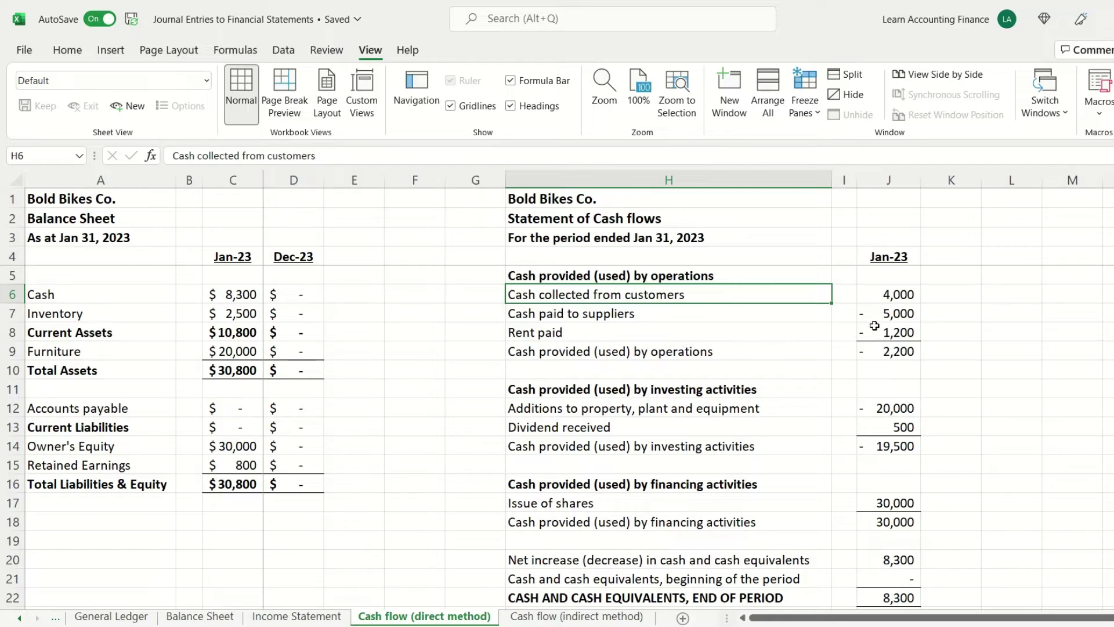
left_click(887, 299)
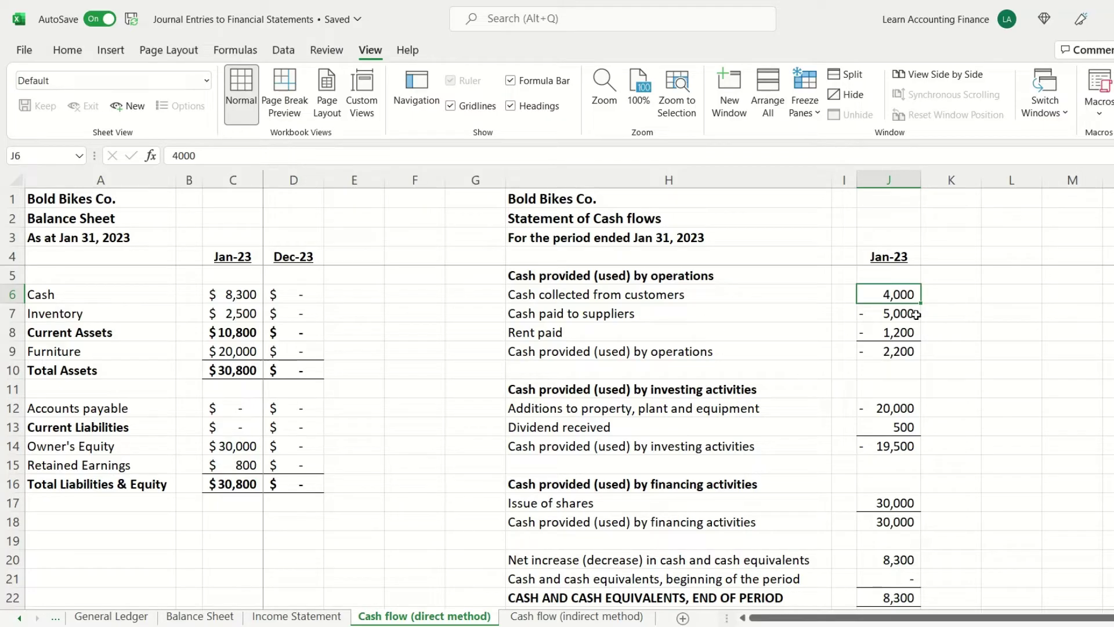
left_click(587, 318)
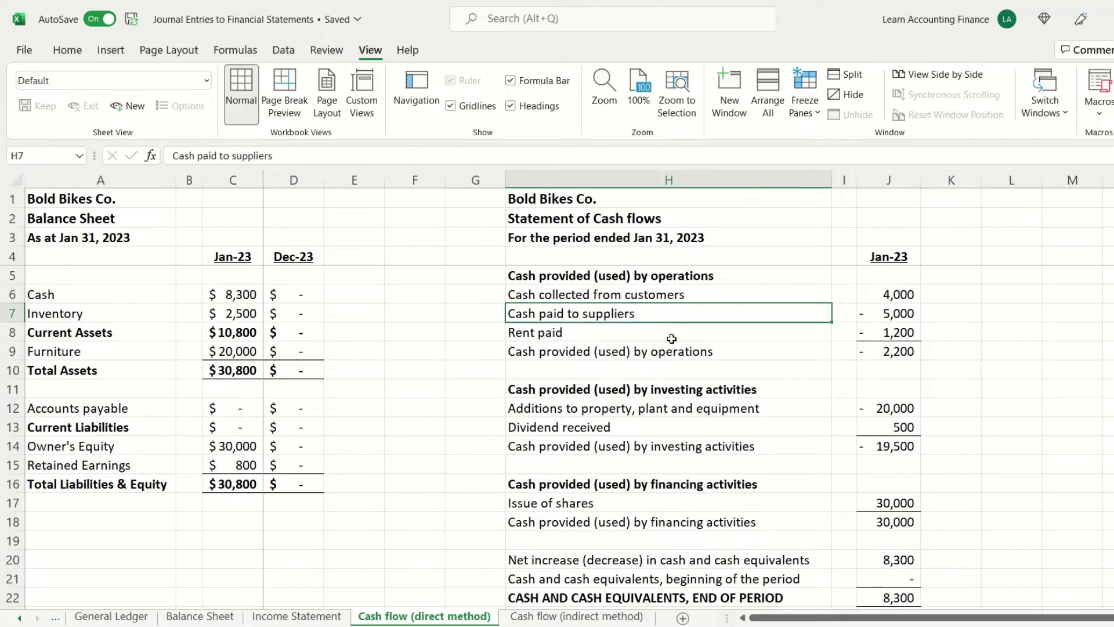
left_click(879, 311)
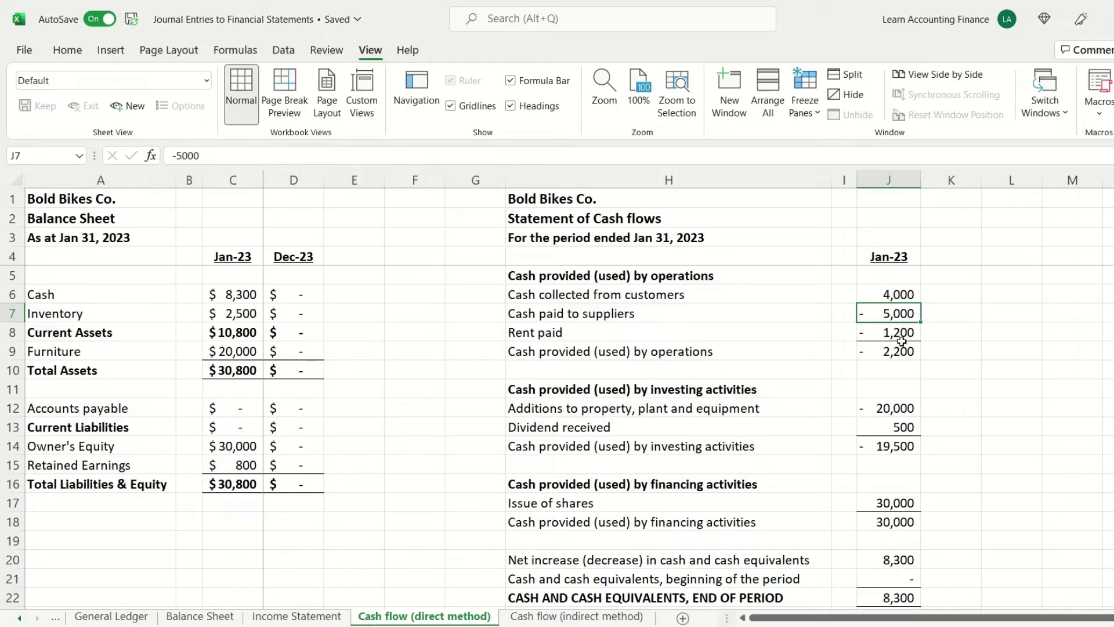
left_click(614, 338)
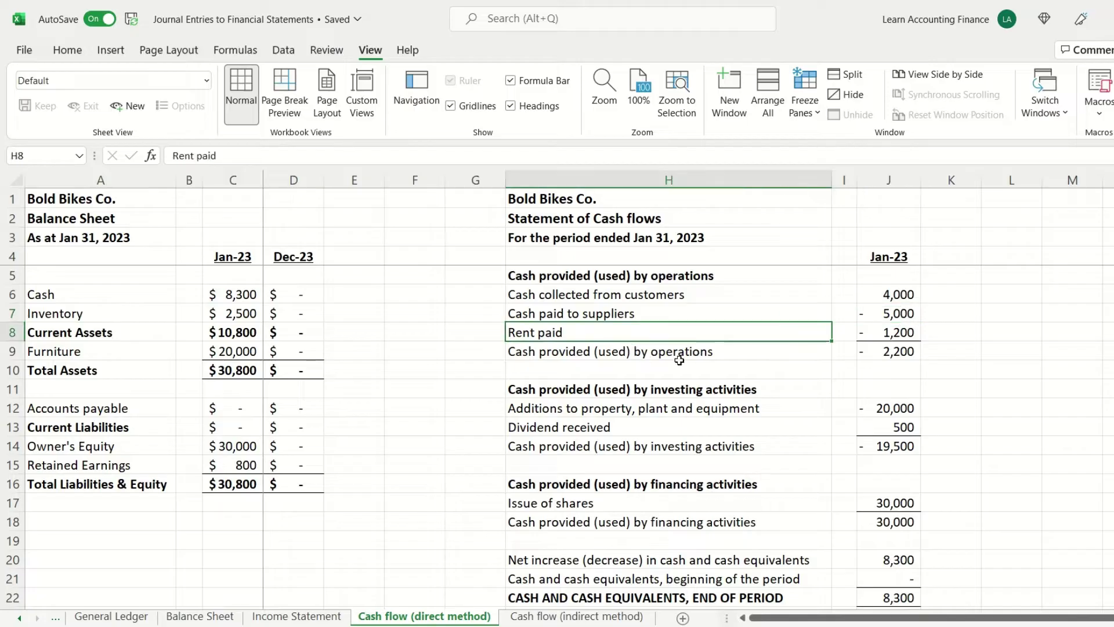
left_click(873, 335)
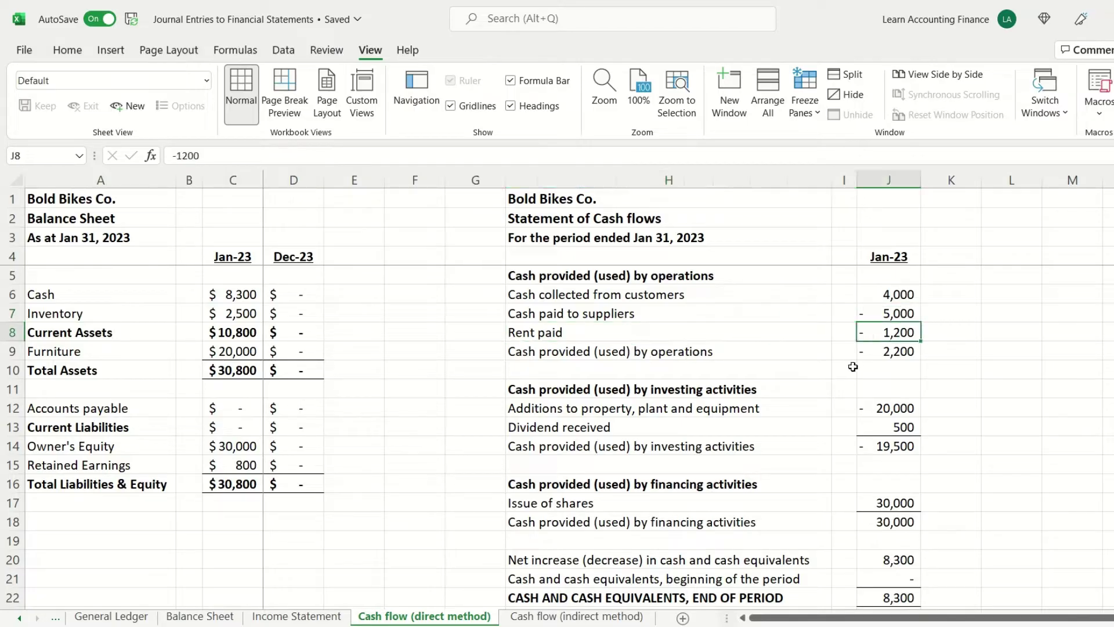
left_click(896, 355)
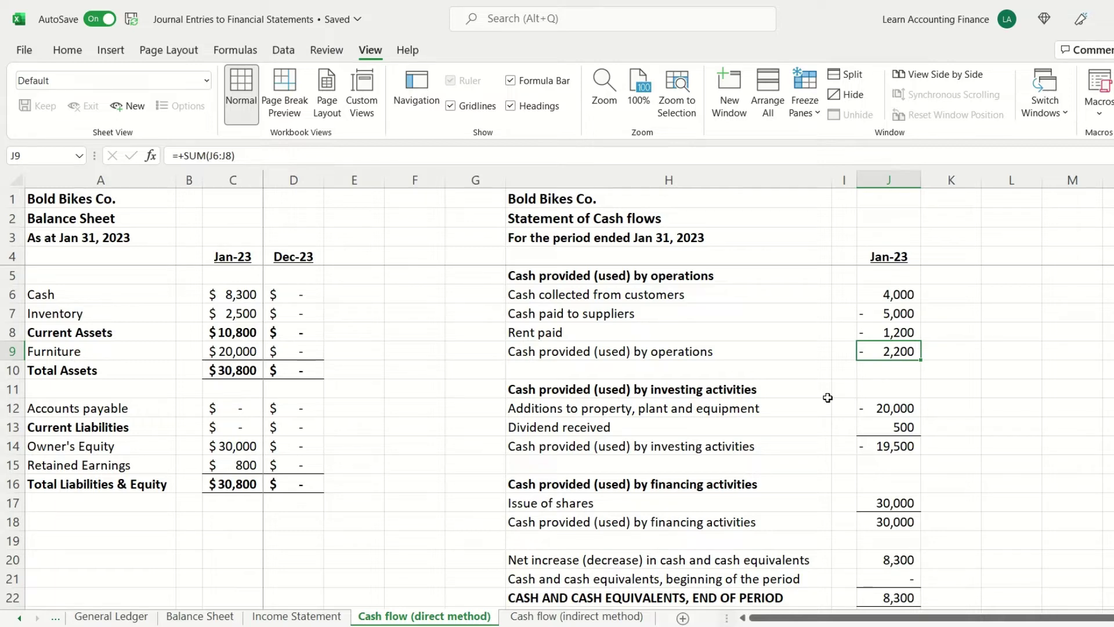
left_click_drag(898, 292, 903, 330)
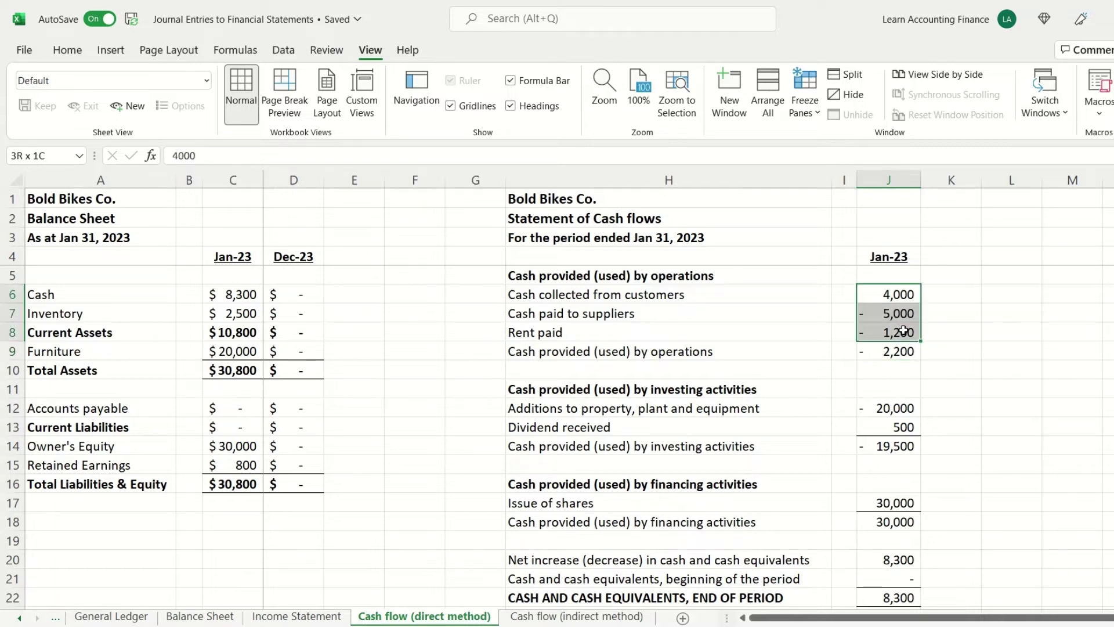
left_click(875, 355)
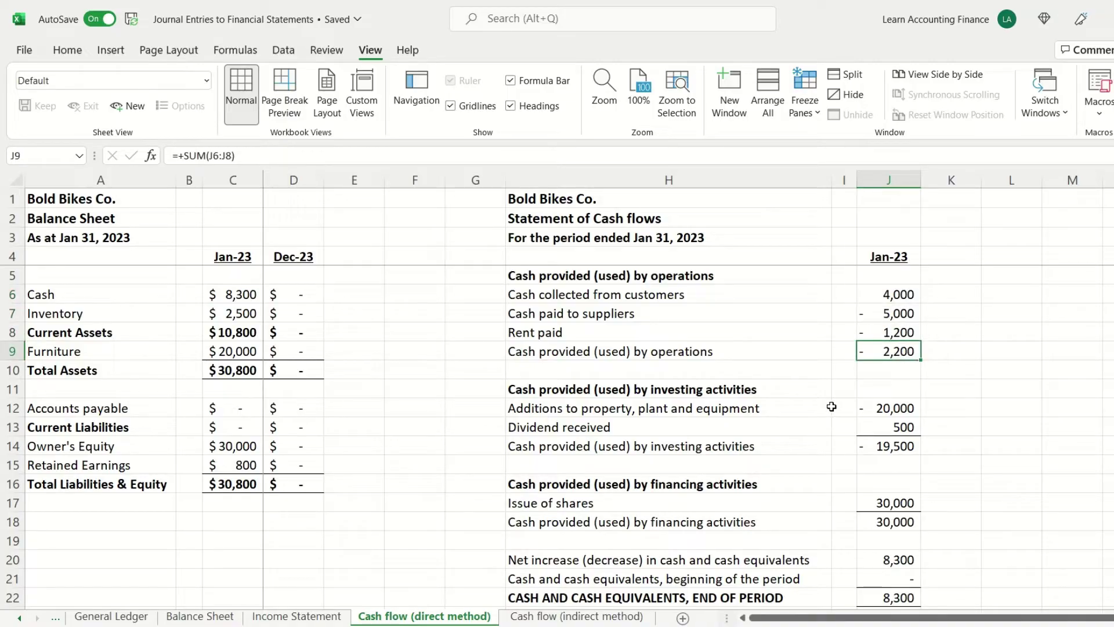
Inspect the January investing amounts for property additions and dividend received, and the formula of the investing total in J14.
left_click(625, 394)
left_click(636, 414)
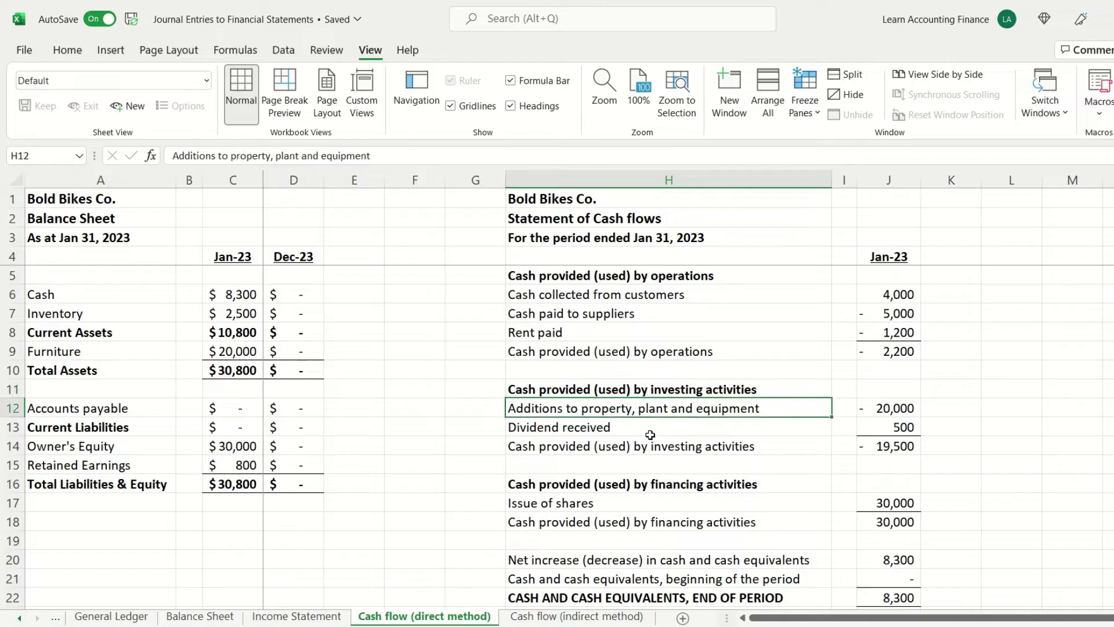
left_click(885, 409)
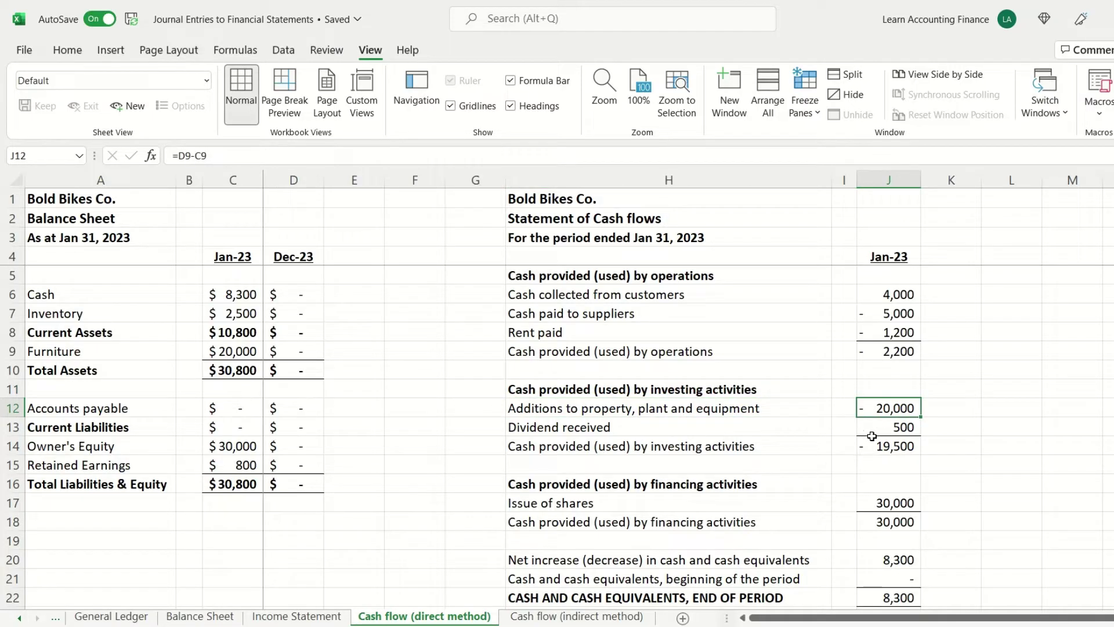
left_click(660, 440)
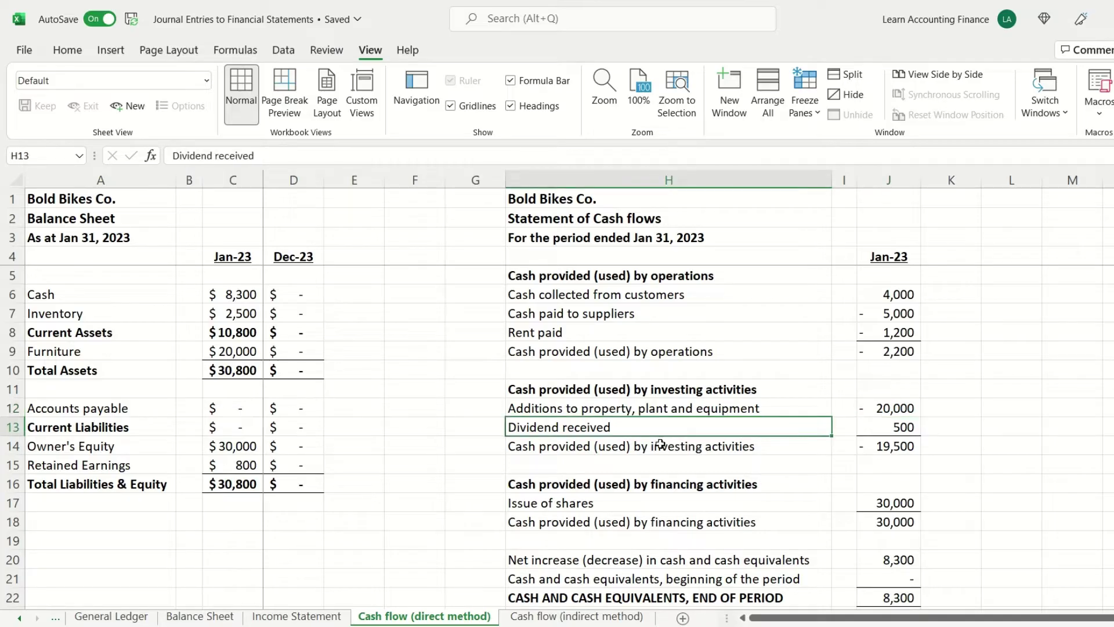
left_click(870, 428)
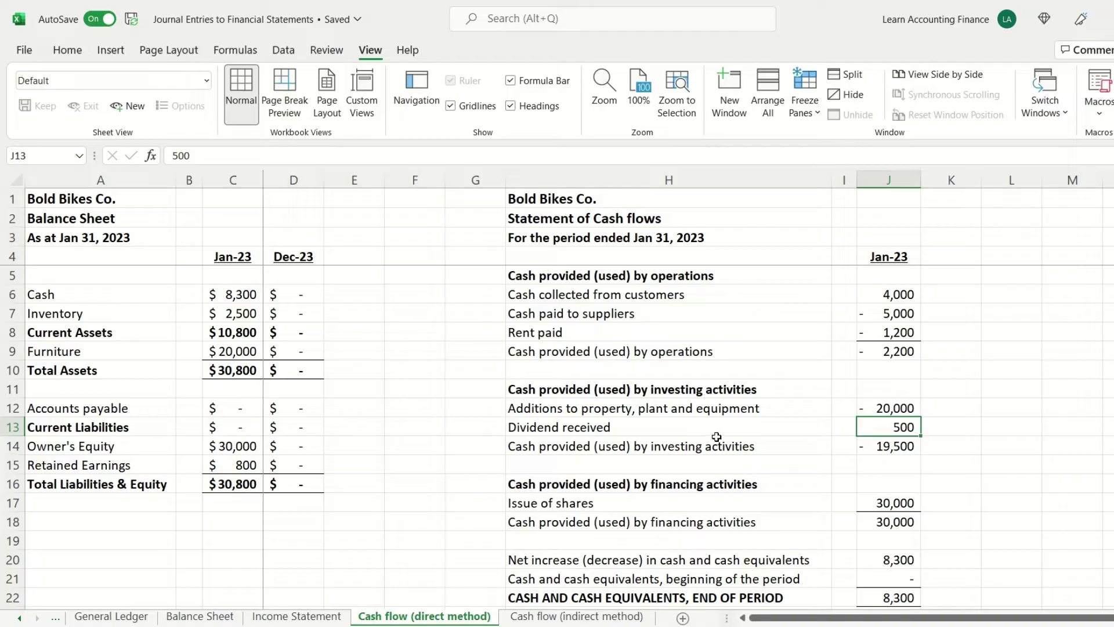
left_click(890, 456)
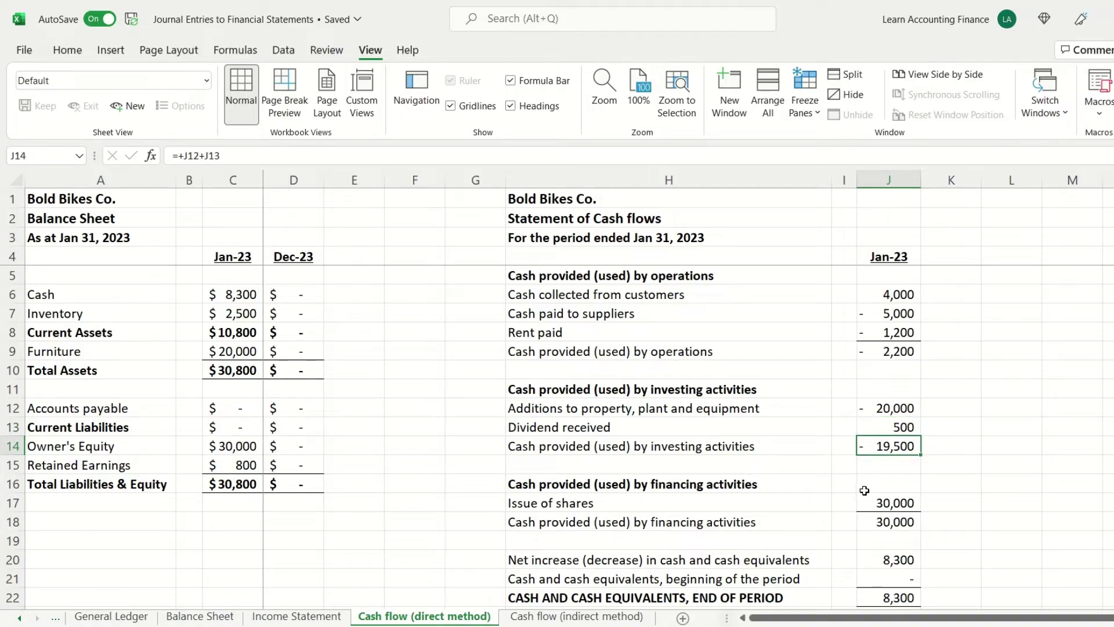
Inspect the financing section's issue of shares formula in J17 and the financing total in J18.
left_click(595, 491)
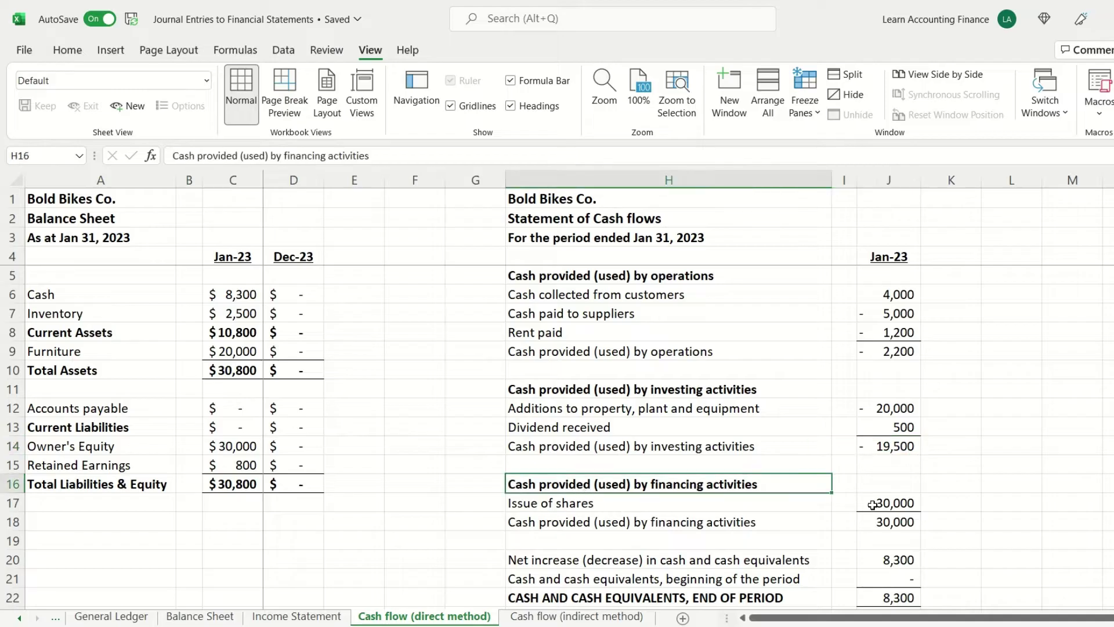
scroll(870, 494, "down", 1)
left_click(642, 456)
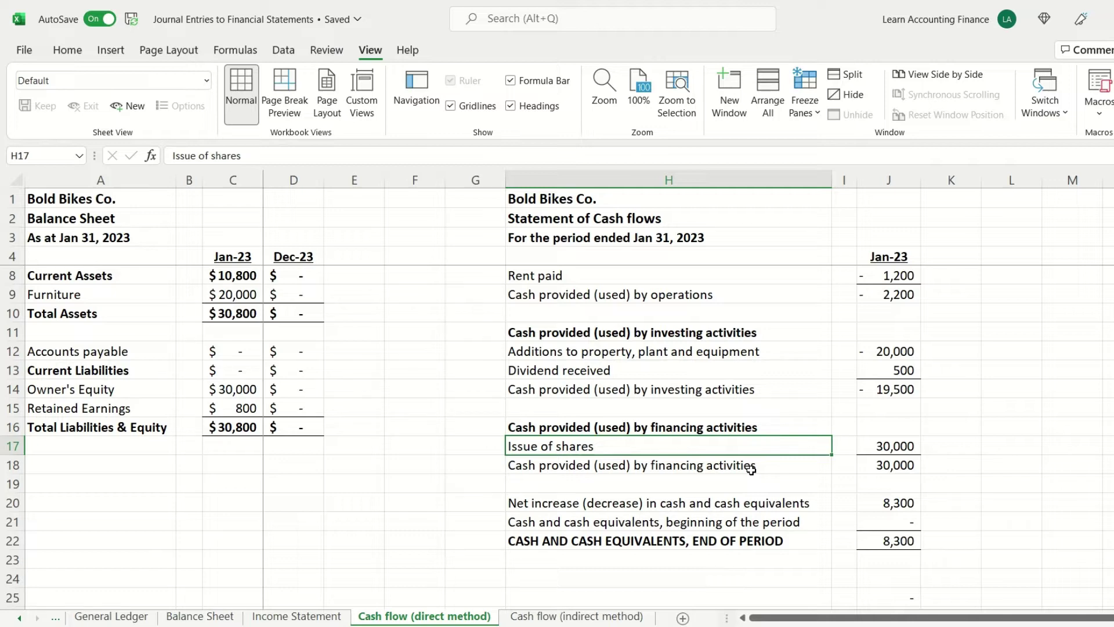
left_click(896, 445)
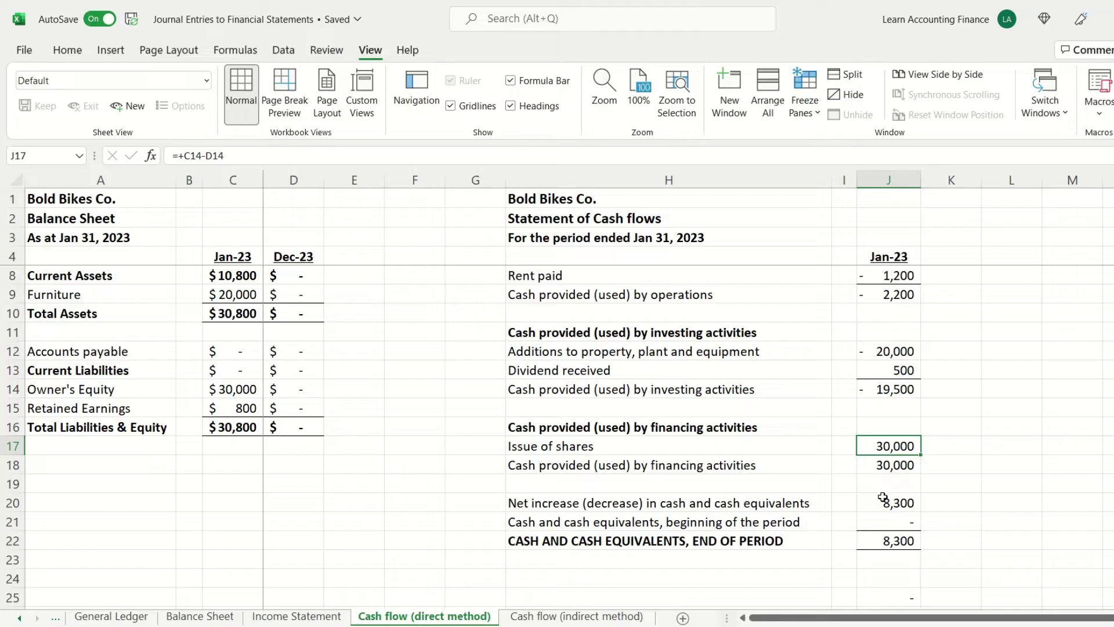
left_click(886, 470)
Trace the net increase in cash formula in J20, and check the beginning and ending cash balances in J21 and J22.
left_click(858, 506)
key("F2")
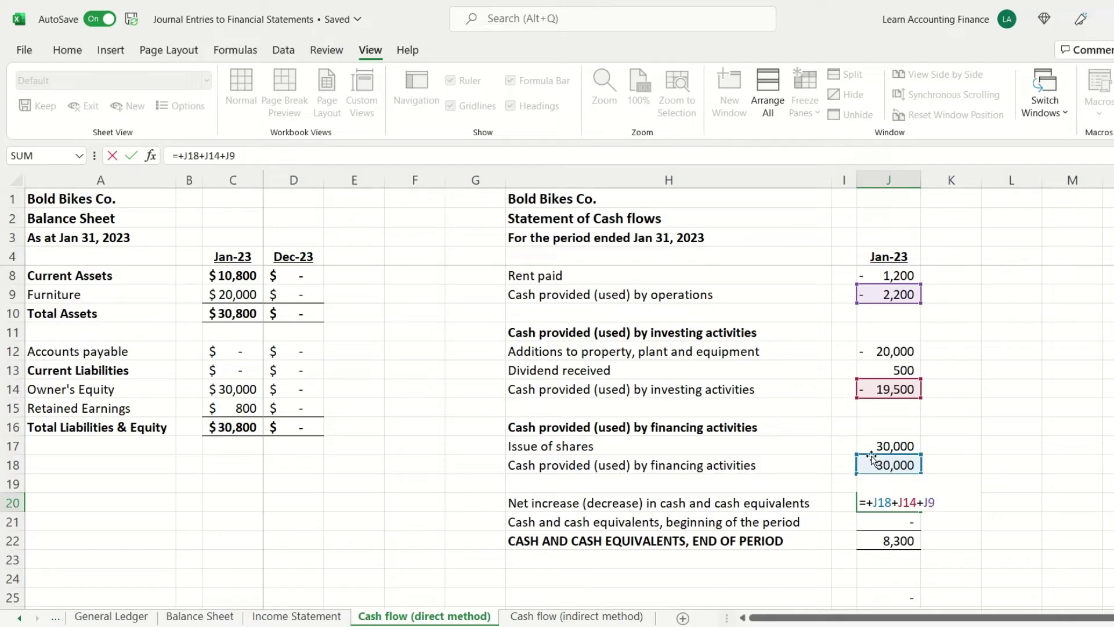
key("Return")
left_click(904, 503)
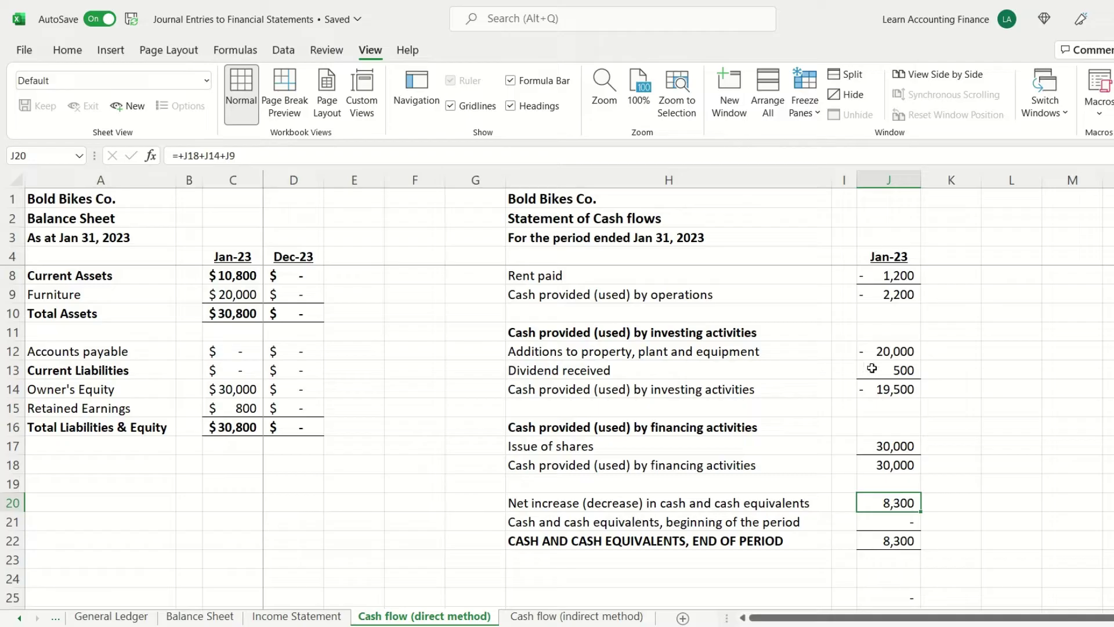
left_click(892, 543)
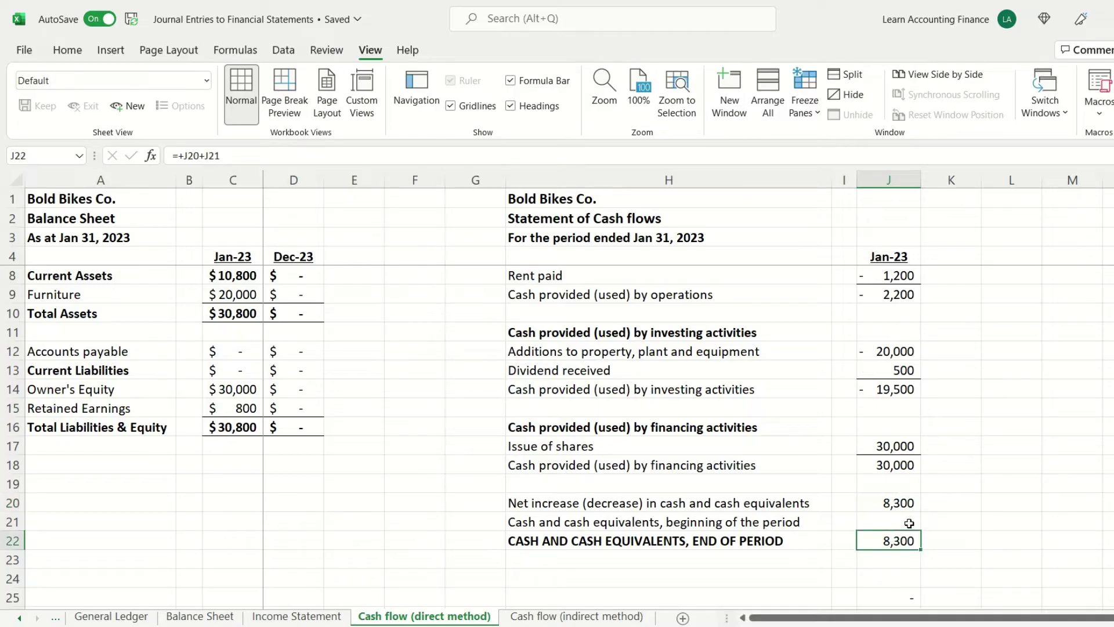
left_click(900, 524)
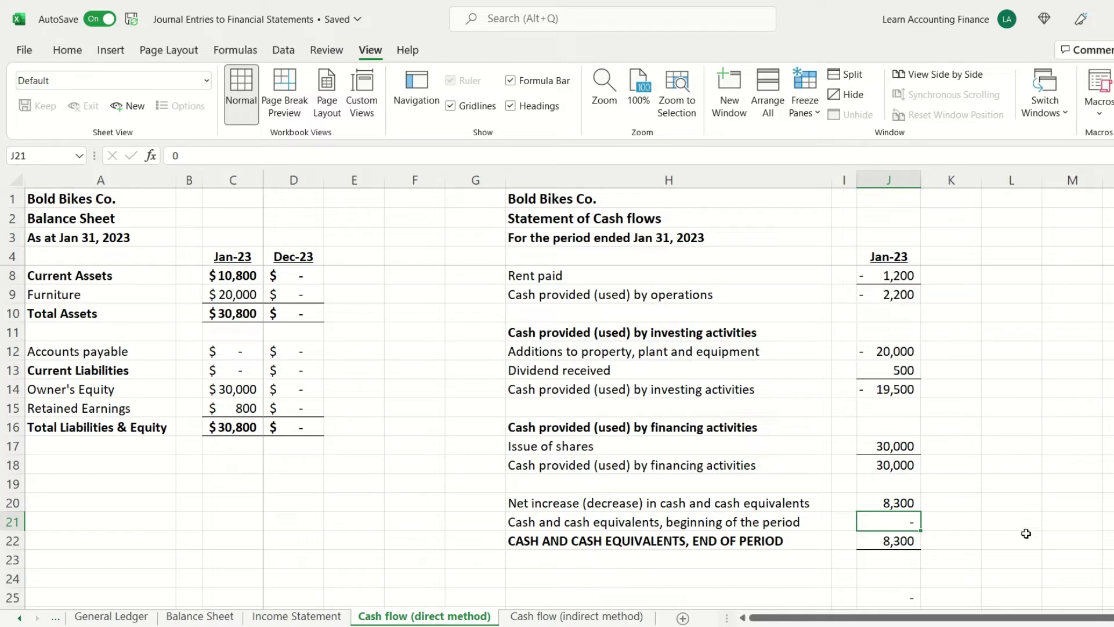
Review how the beginning cash balance in J21 and the net increase in J20 feed the ending cash formula in J22.
left_click(590, 524)
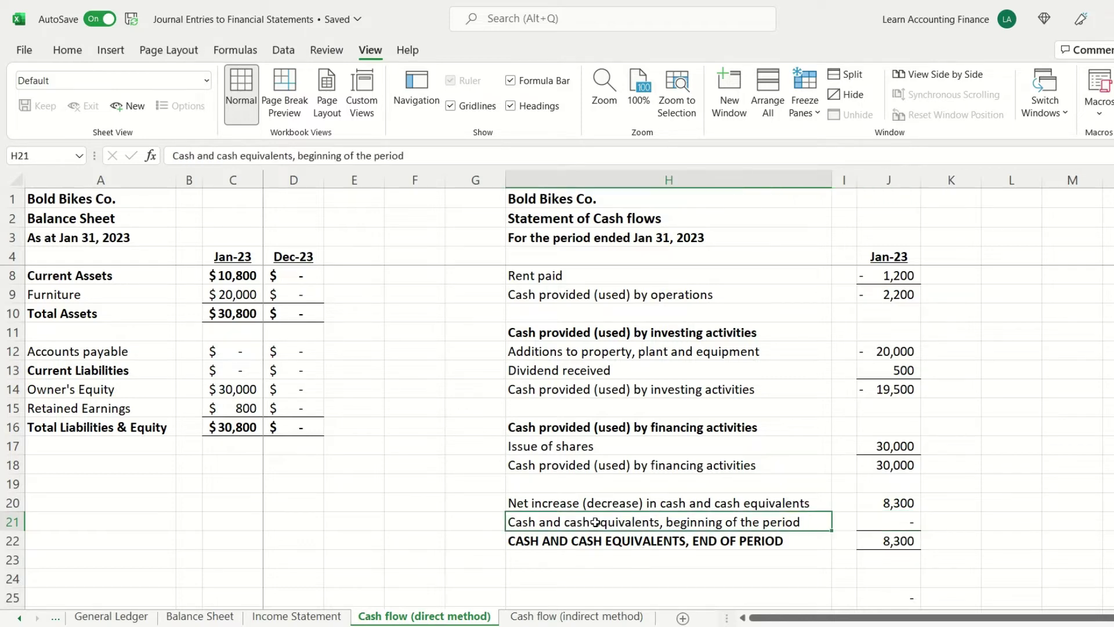
left_click(903, 524)
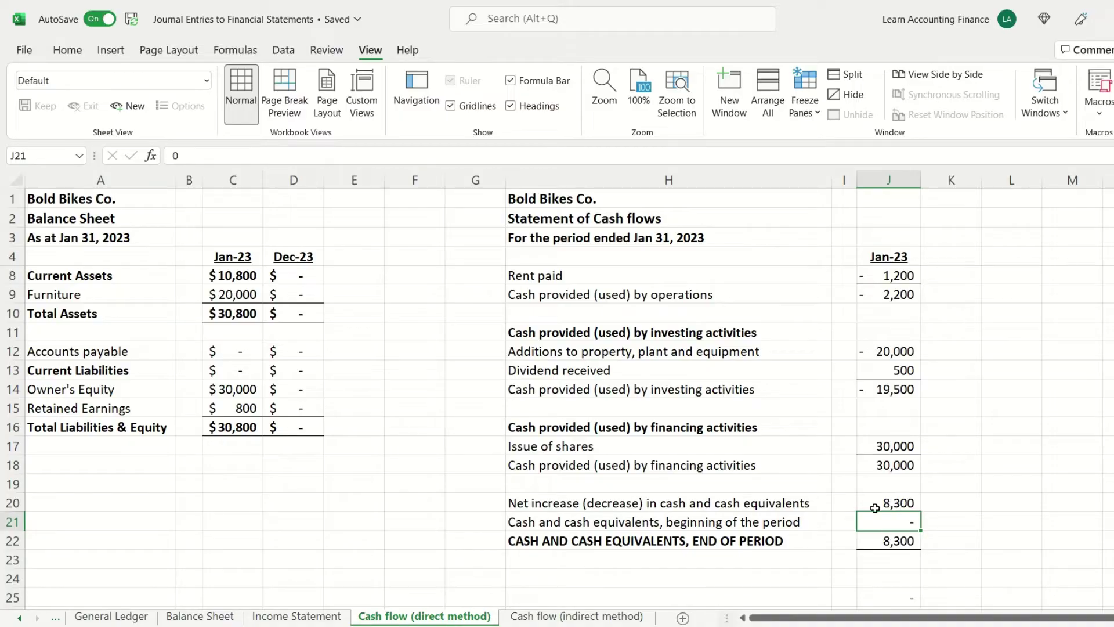
left_click(909, 502)
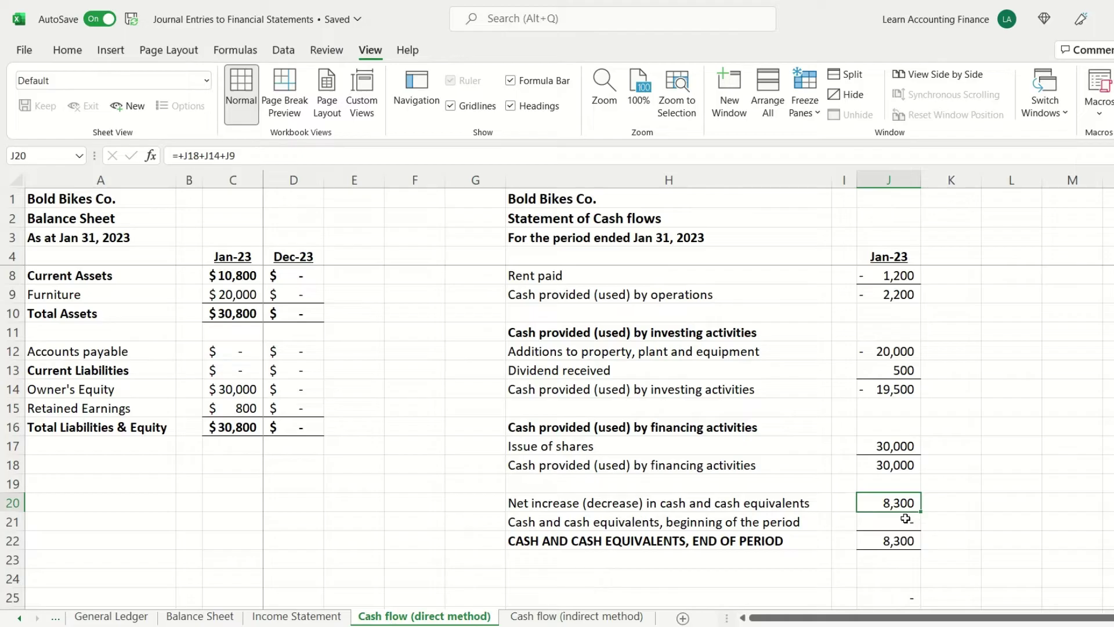
left_click(884, 544)
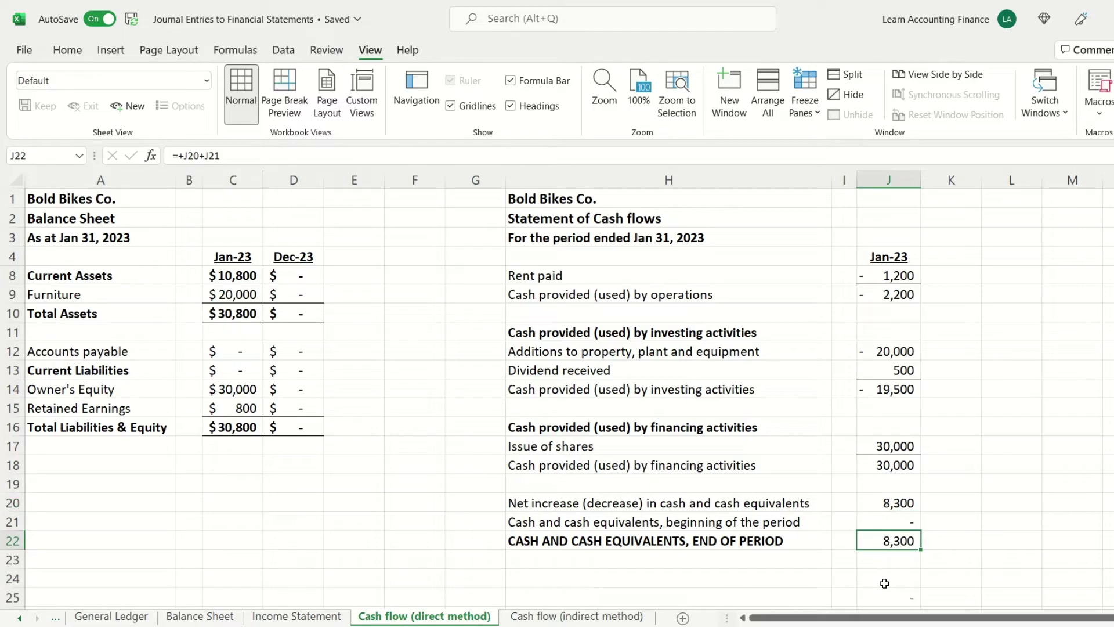
Highlight the financing, investing and operating totals in J18, J14 and J9 together and check them against the net increase formula in J20.
left_click(907, 461)
left_click(905, 388, "ctrl")
left_click(894, 294, "ctrl")
scroll(975, 383, "up", 1)
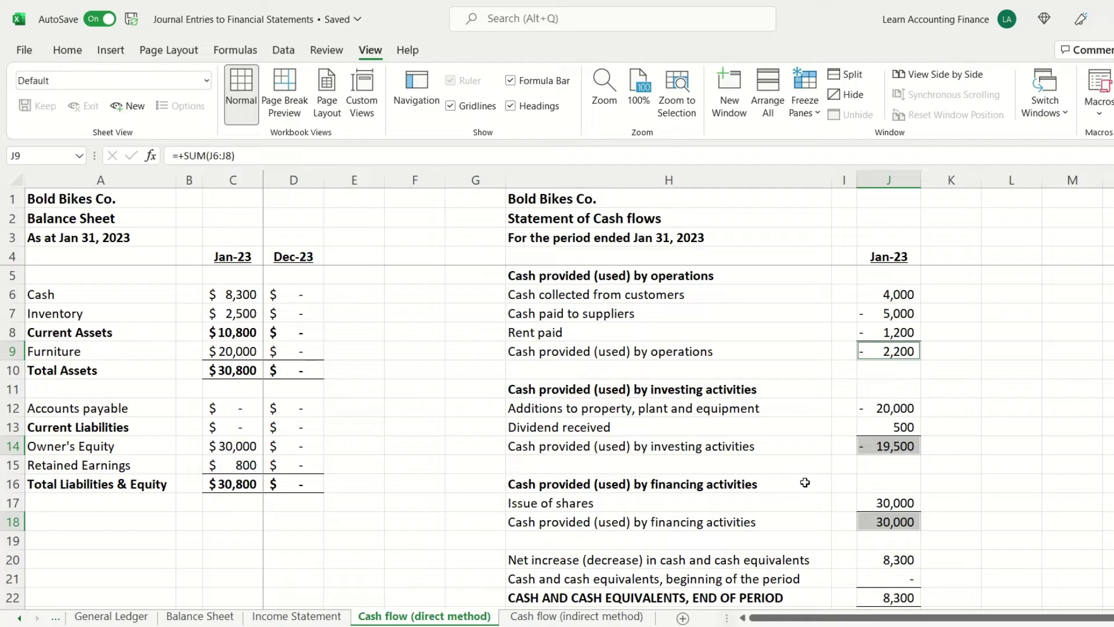
scroll(908, 510, "down", 2)
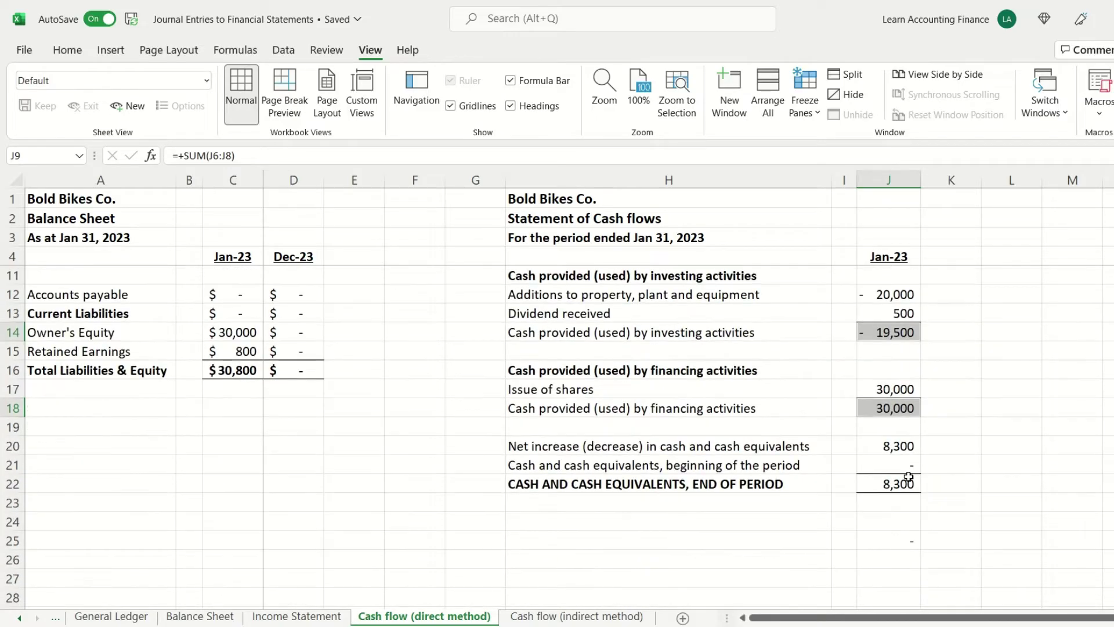
left_click(903, 443)
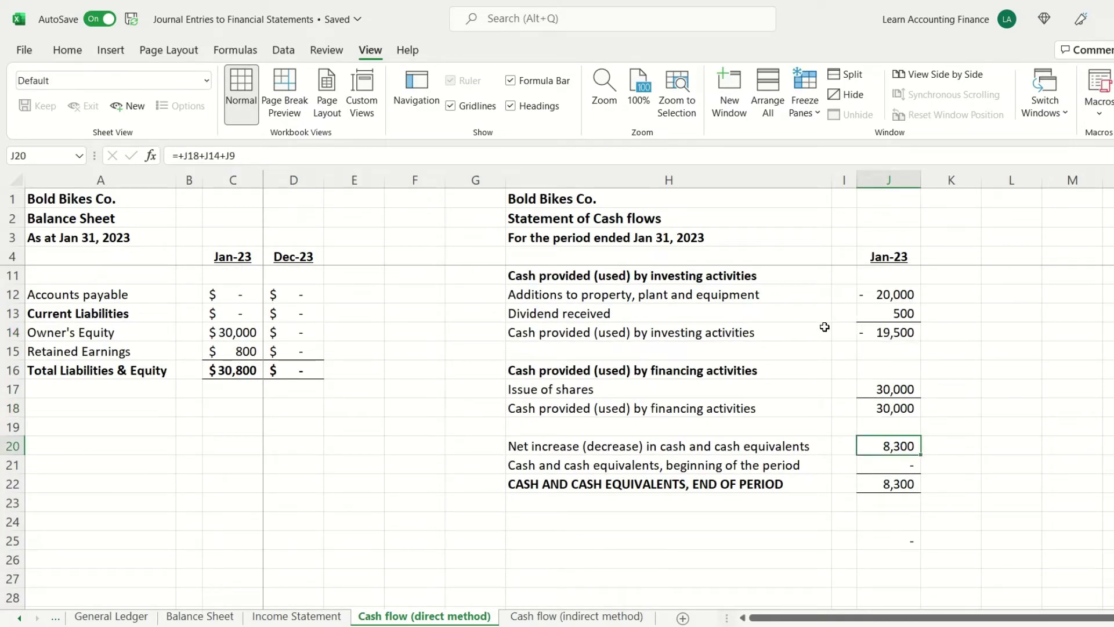
Compare the ending cash in J22, built on the beginning balance in J21, with the balance sheet's January cash in C6.
left_click(872, 462)
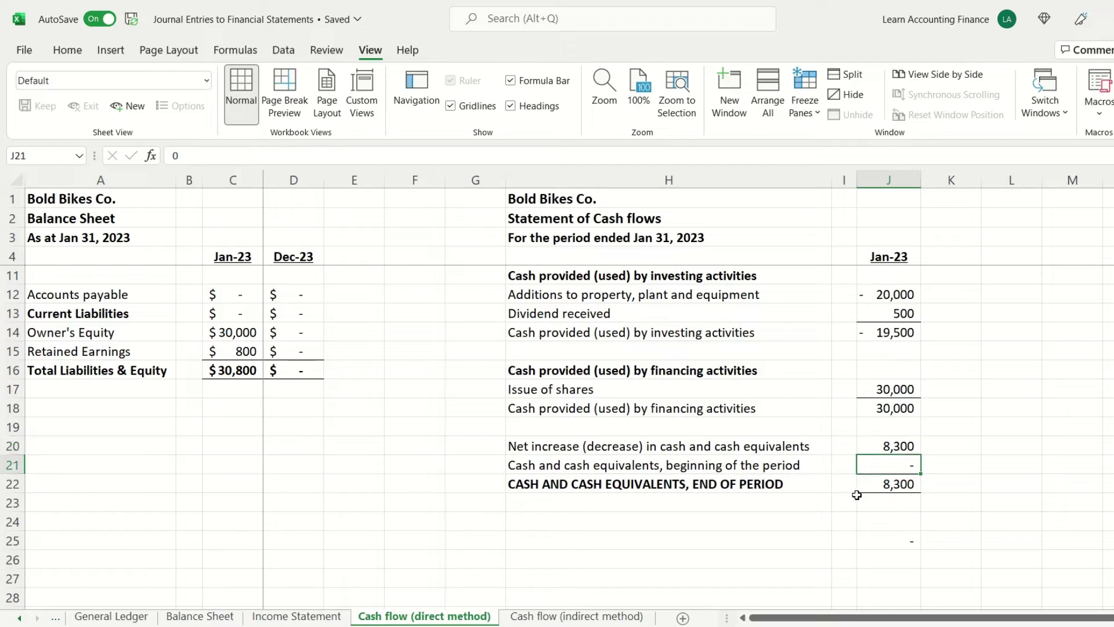
left_click(862, 489)
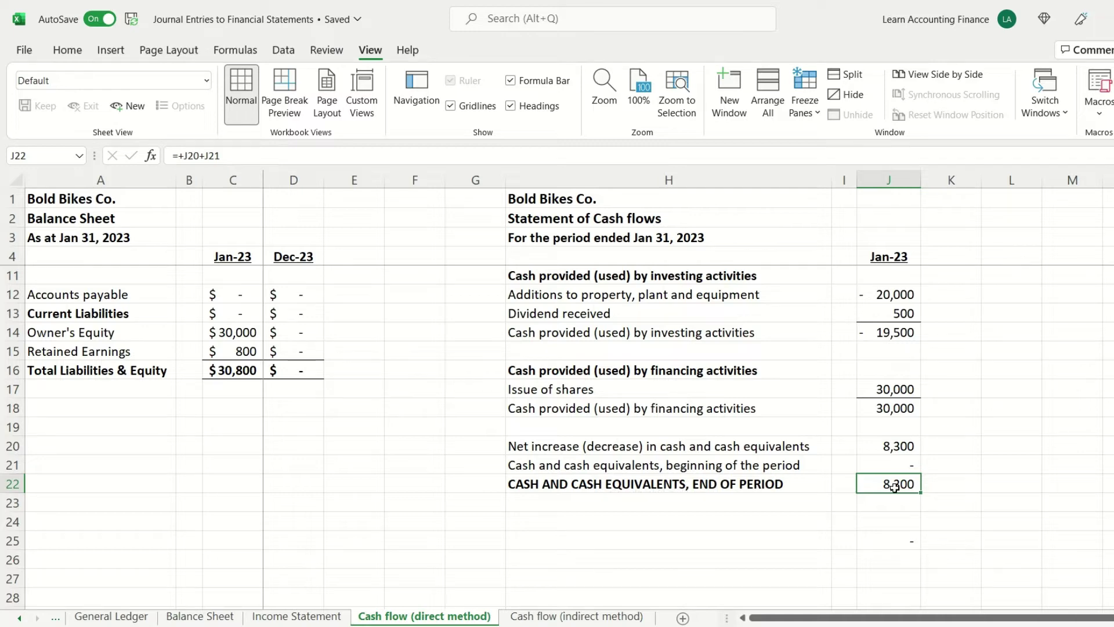
scroll(520, 468, "up", 2)
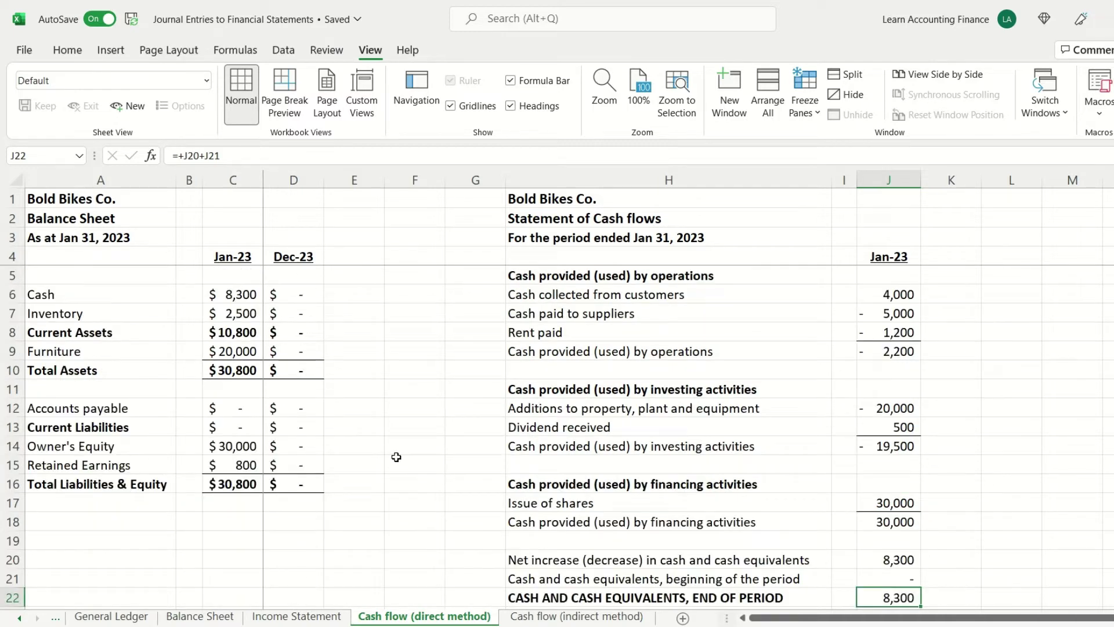
left_click(241, 293)
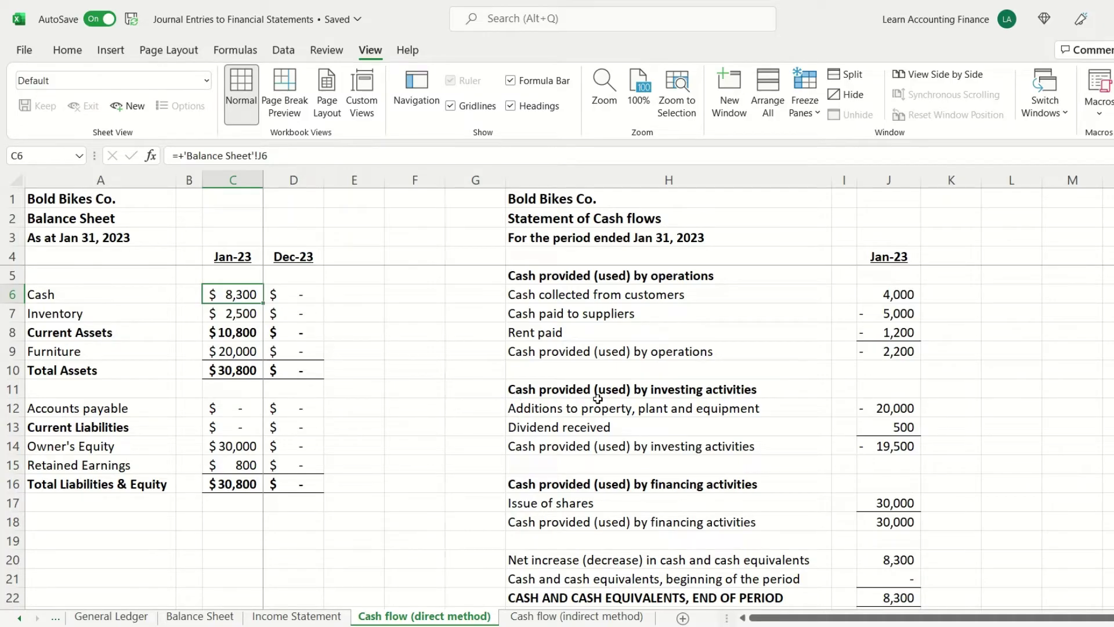
scroll(598, 400, "down", 1)
left_click(887, 539)
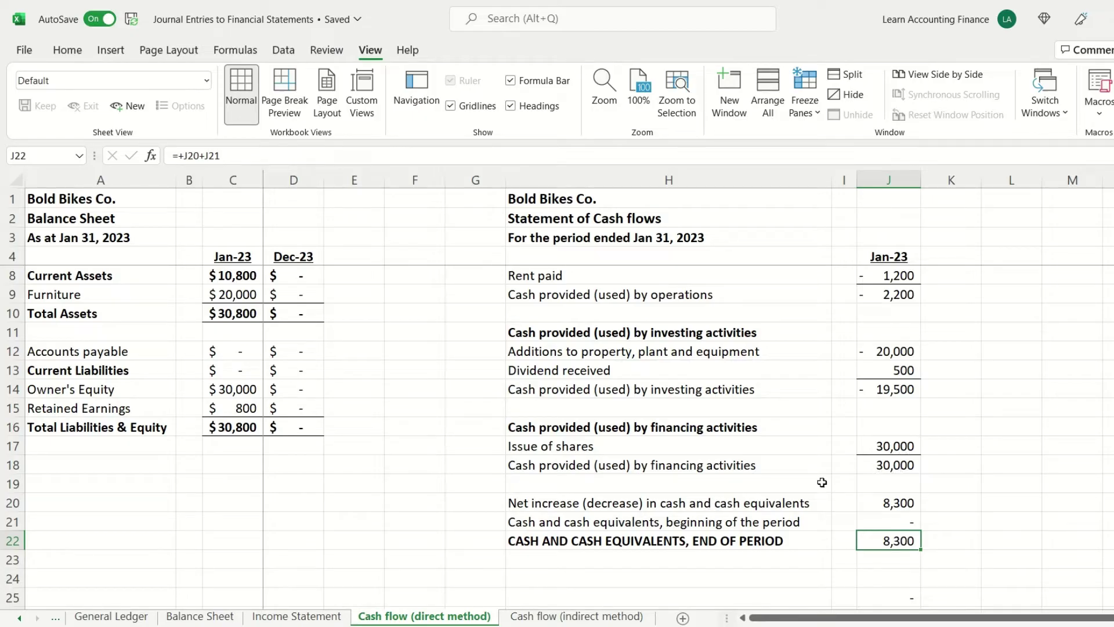
scroll(264, 278, "up", 1)
left_click(240, 296)
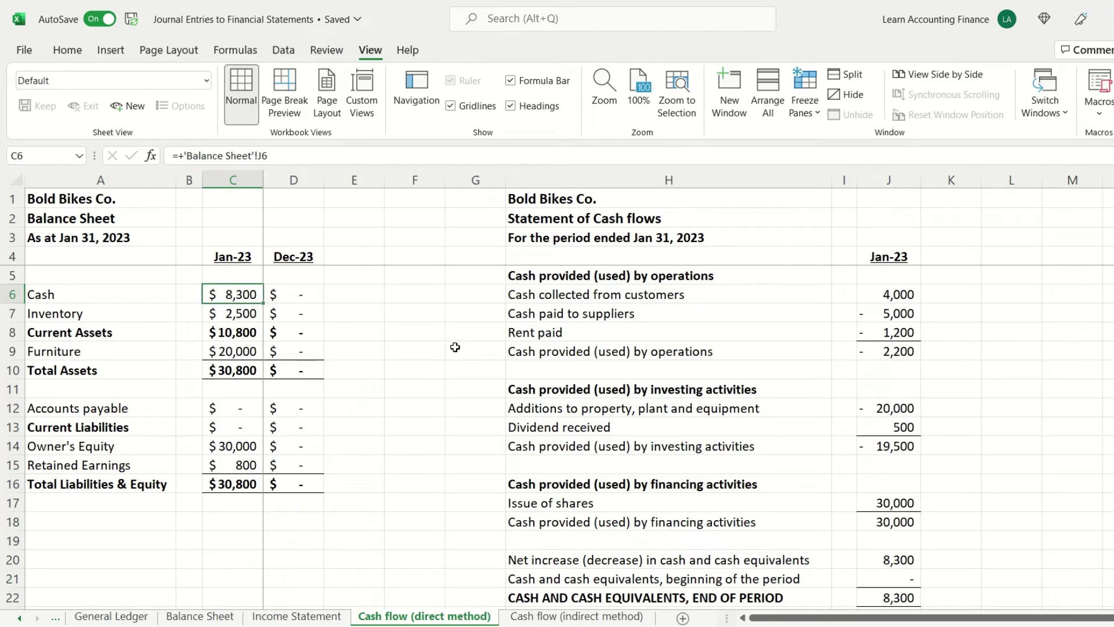
On the Cash flow (indirect method) sheet, trace the net income in J6 back to cell J13 of the Income Statement sheet.
left_click(585, 618)
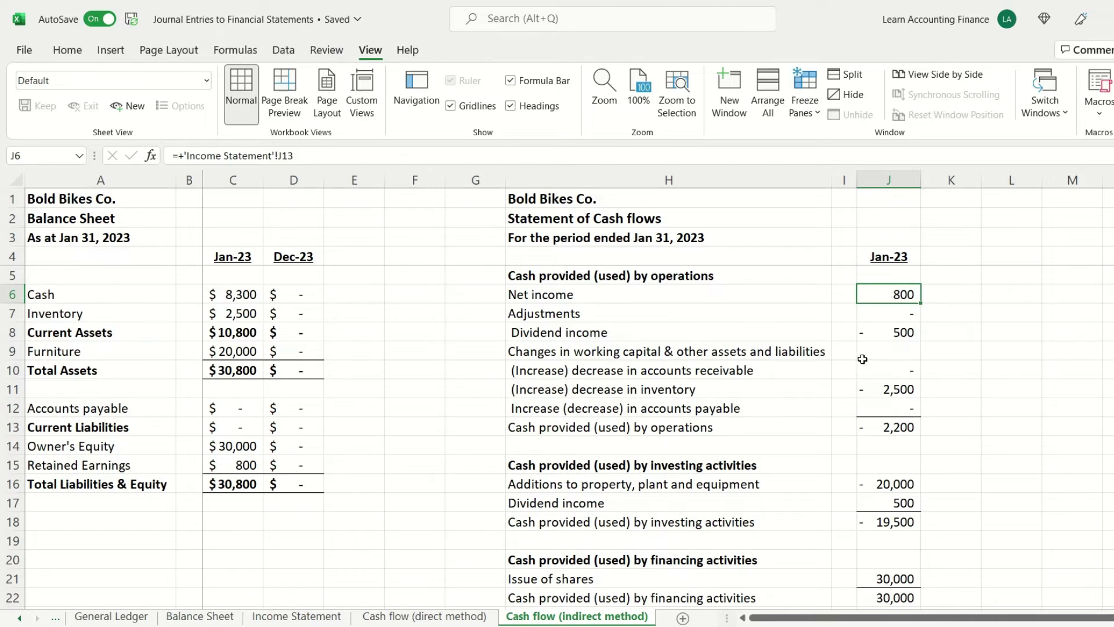
left_click(312, 615)
left_click(853, 452)
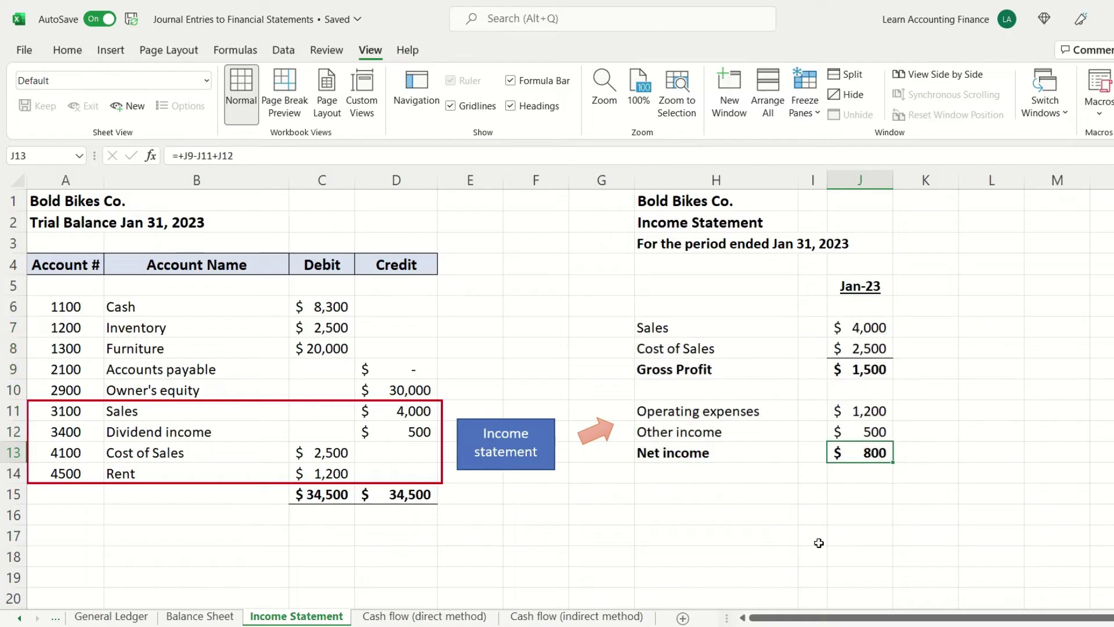
left_click(577, 616)
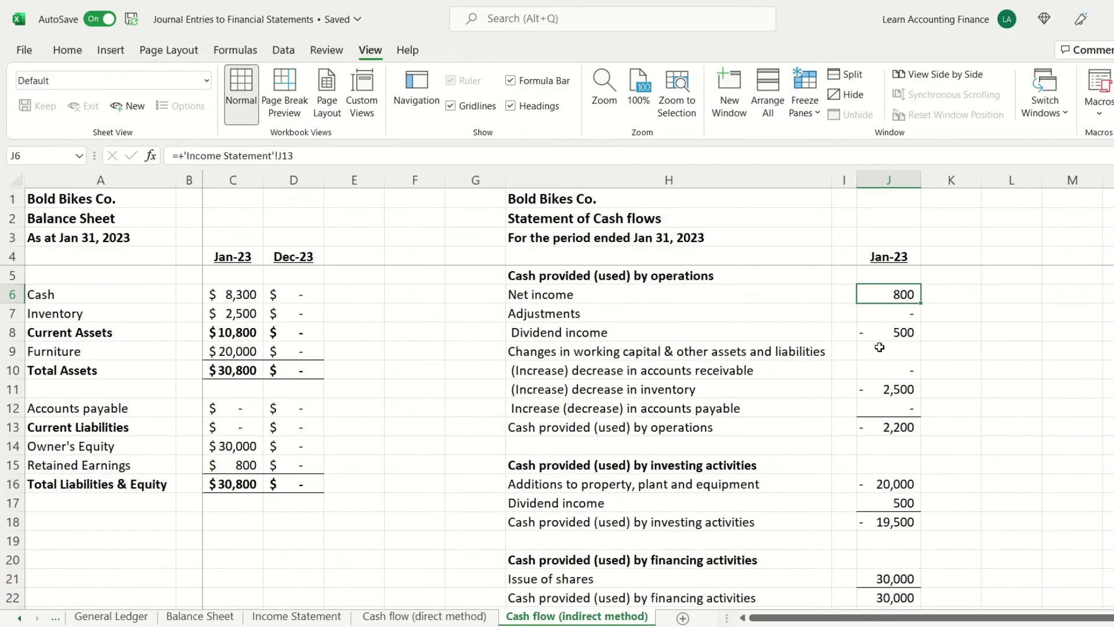
Review the Adjustments label in H7 and highlight the investing labels in H15:H18 and the financing labels in H20:H22.
left_click(580, 312)
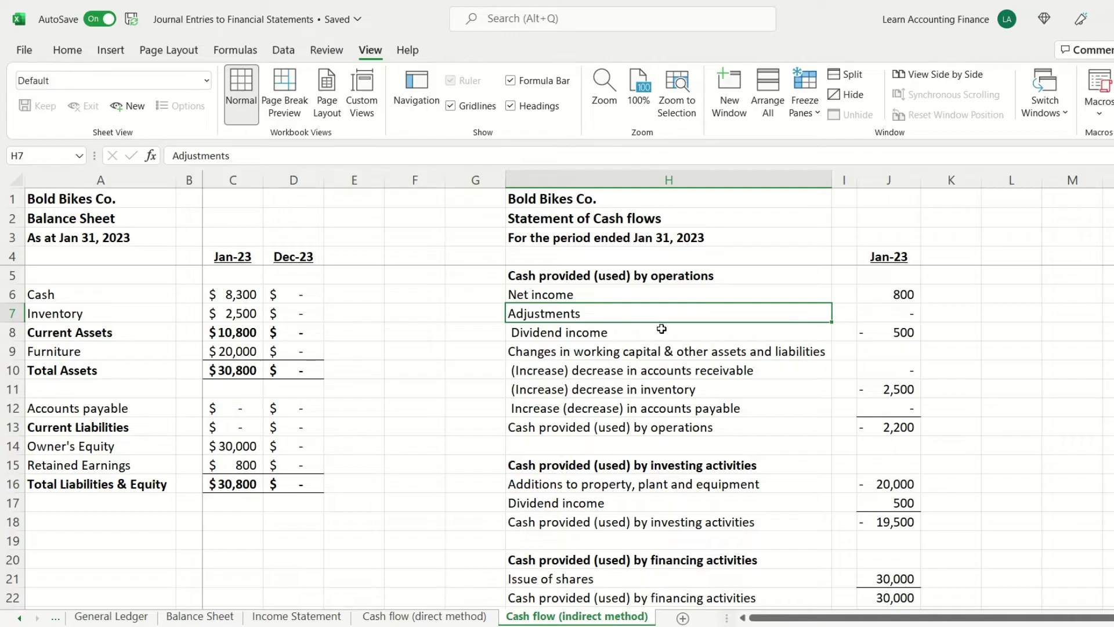
left_click_drag(535, 465, 696, 519)
left_click_drag(673, 560, 696, 598)
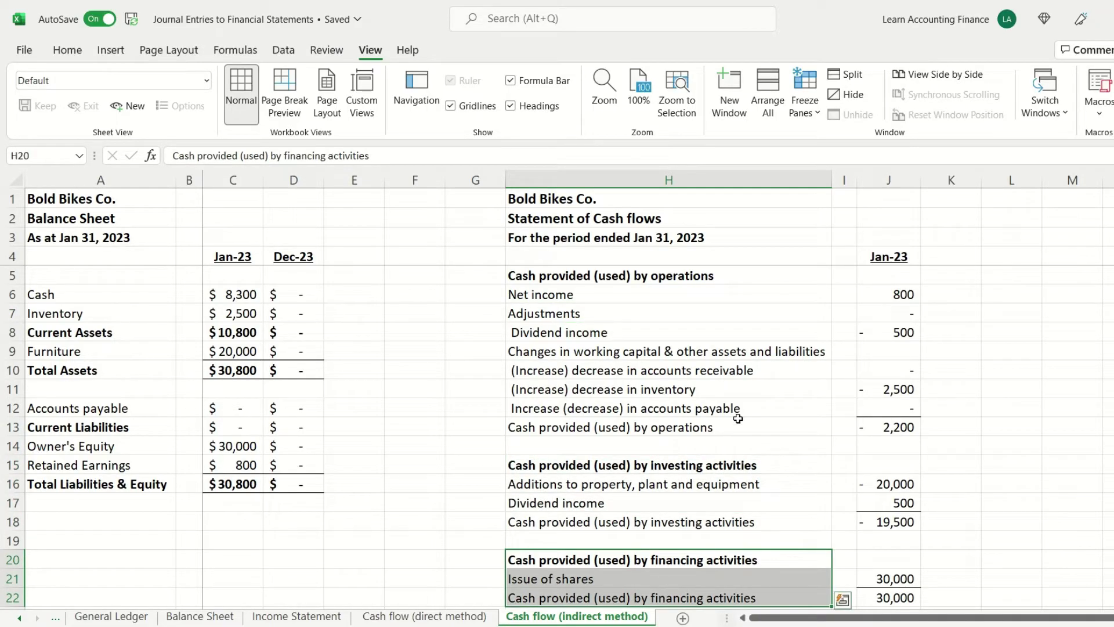
Compare the dividend income adjustment under operations in row 8 with the dividend income under investing in row 17, including their cell contents.
left_click(574, 316)
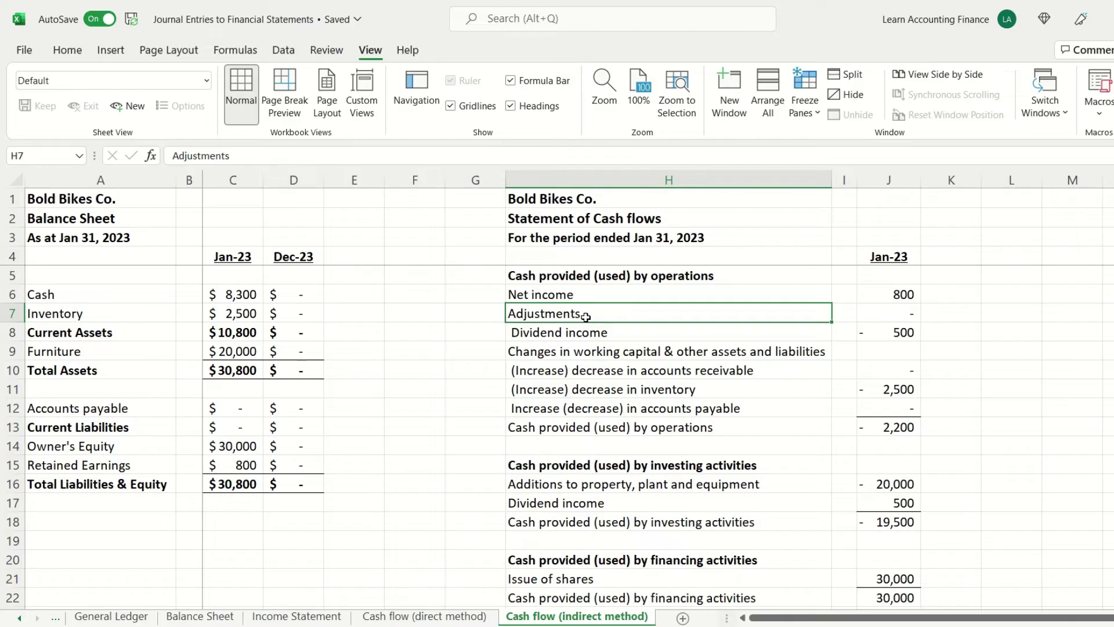
left_click(572, 334)
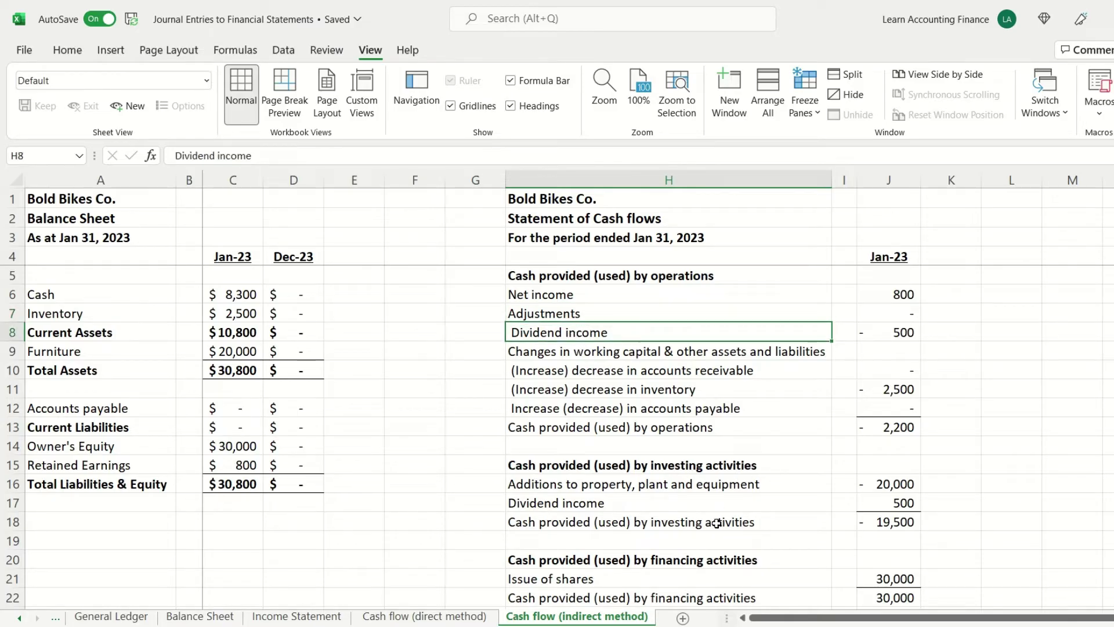
left_click(623, 501)
left_click(606, 330)
left_click(883, 329)
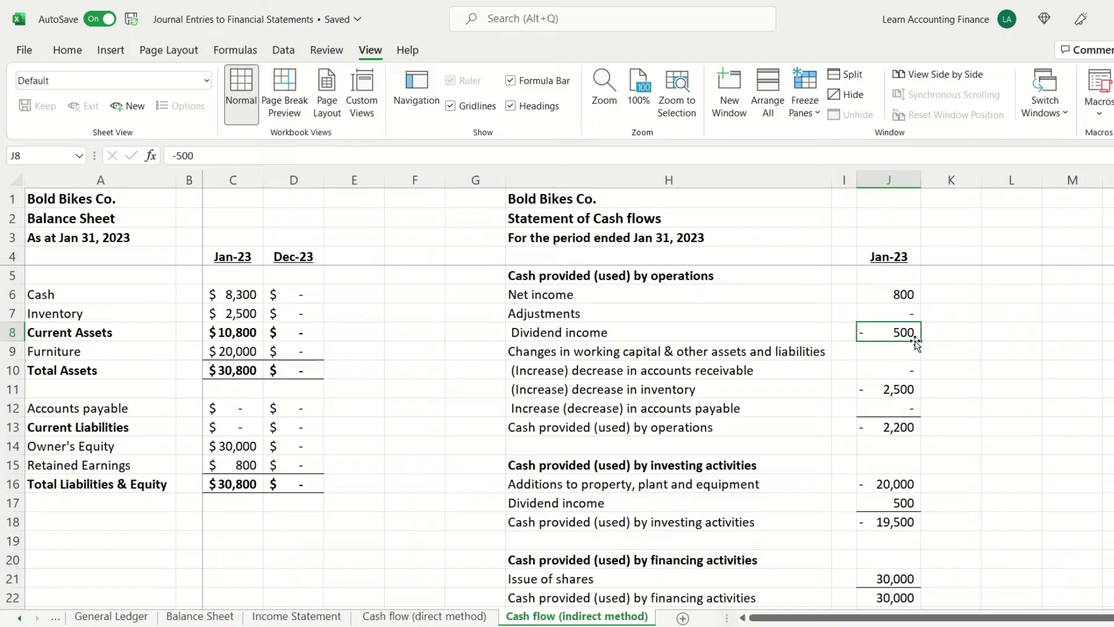
left_click(911, 502)
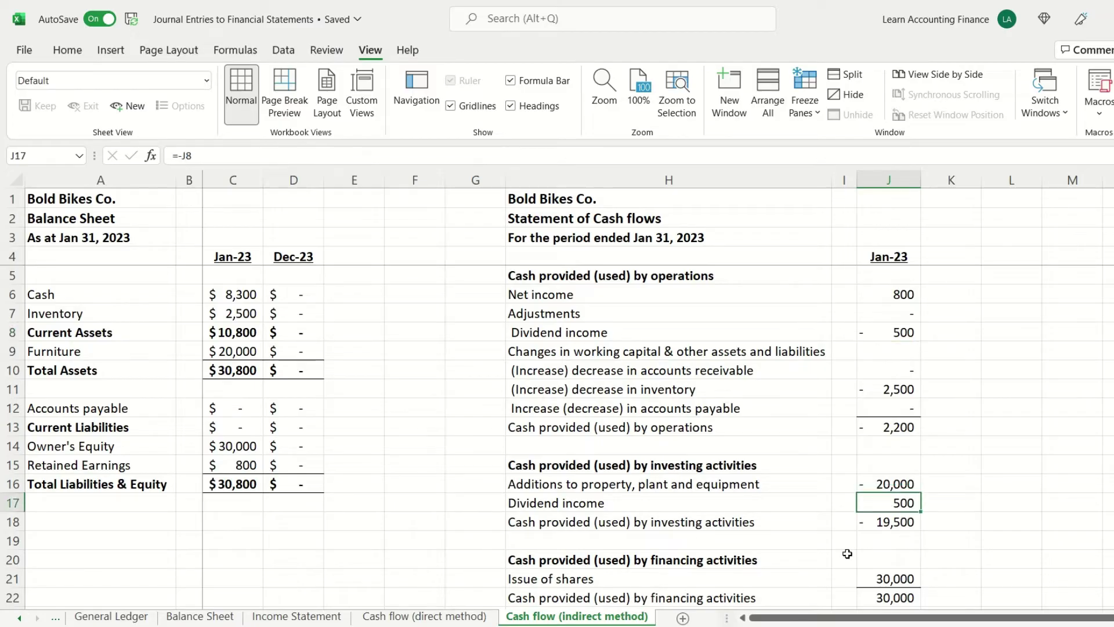
left_click(723, 504)
left_click(908, 330)
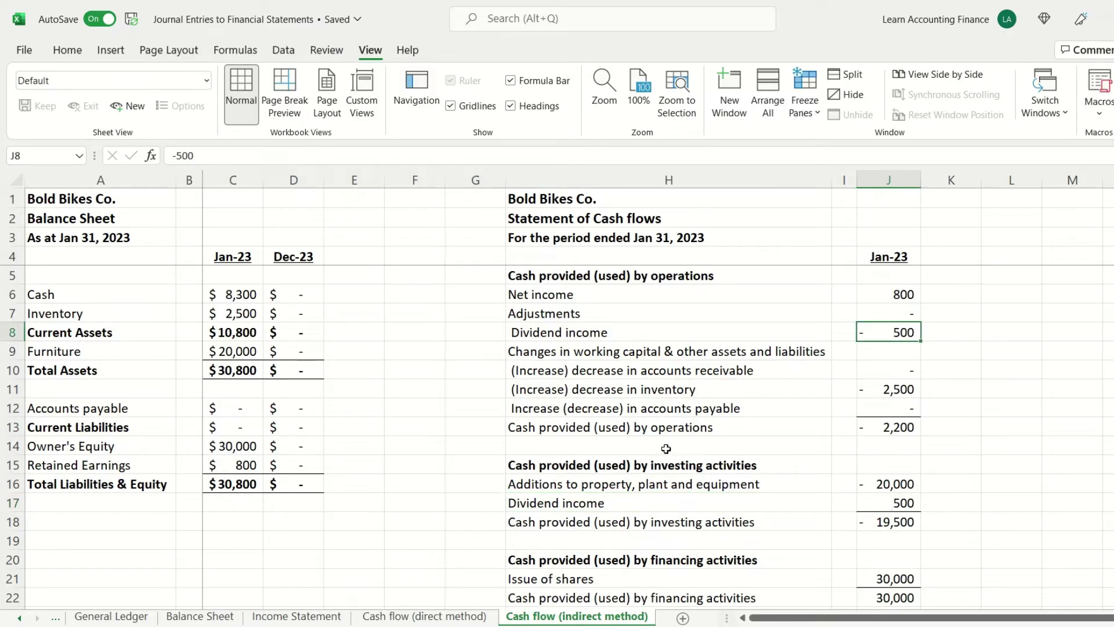
Review the working capital heading in H9 and its accounts receivable, inventory and accounts payable lines in H10:H12.
left_click(589, 352)
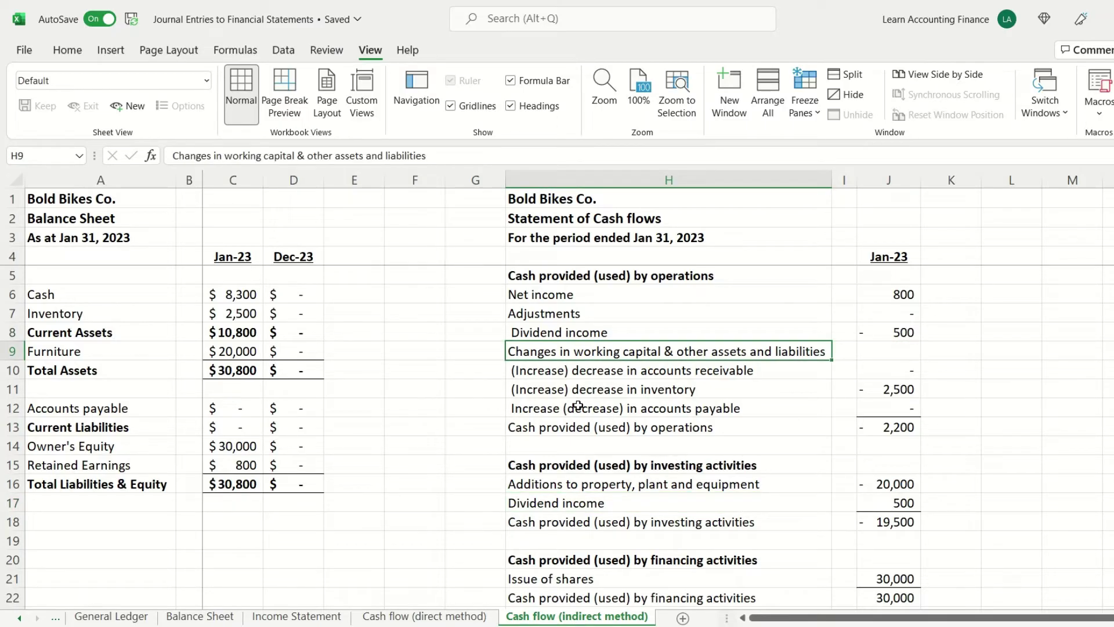
left_click(621, 375)
left_click(623, 394)
left_click(622, 412)
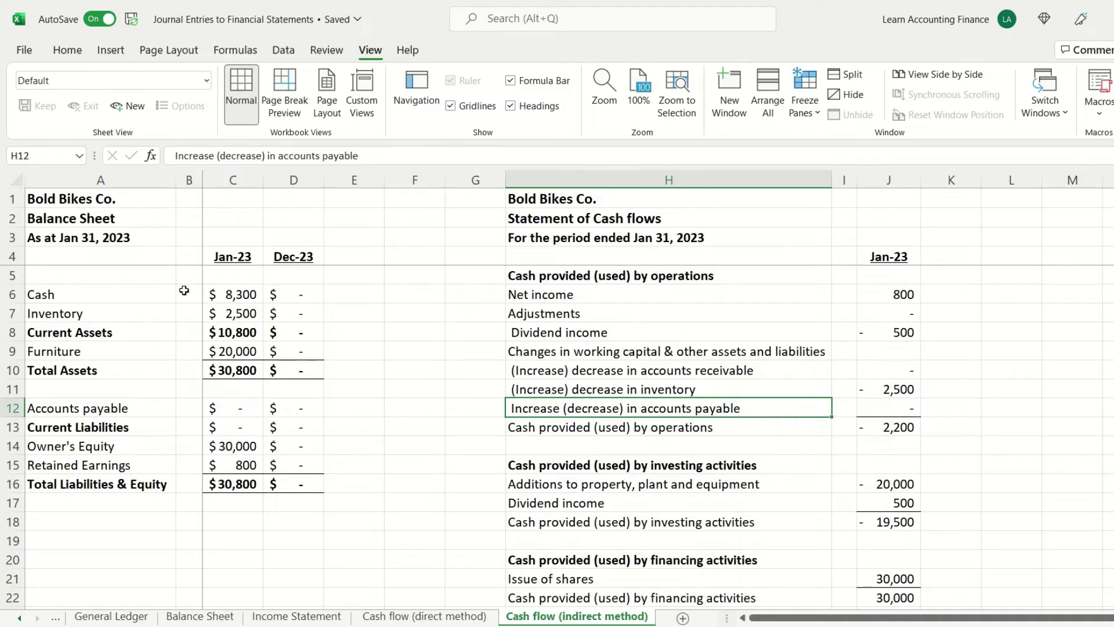
left_click(625, 374)
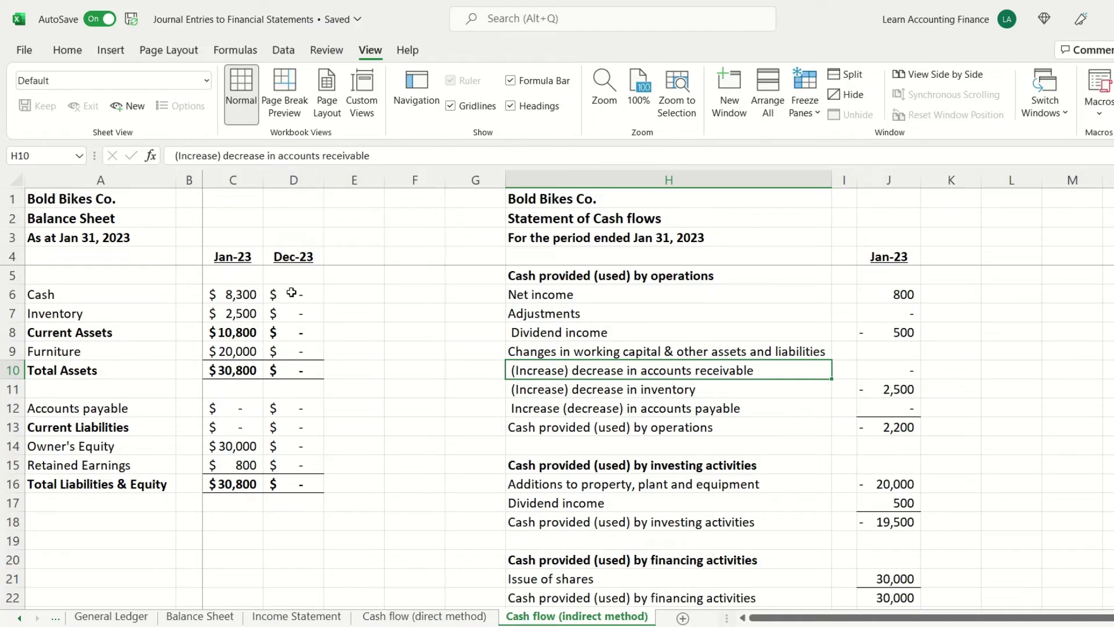
Change the heading of the balance sheet's comparative column in D4 to Dec-22.
left_click(294, 180)
left_click(311, 304)
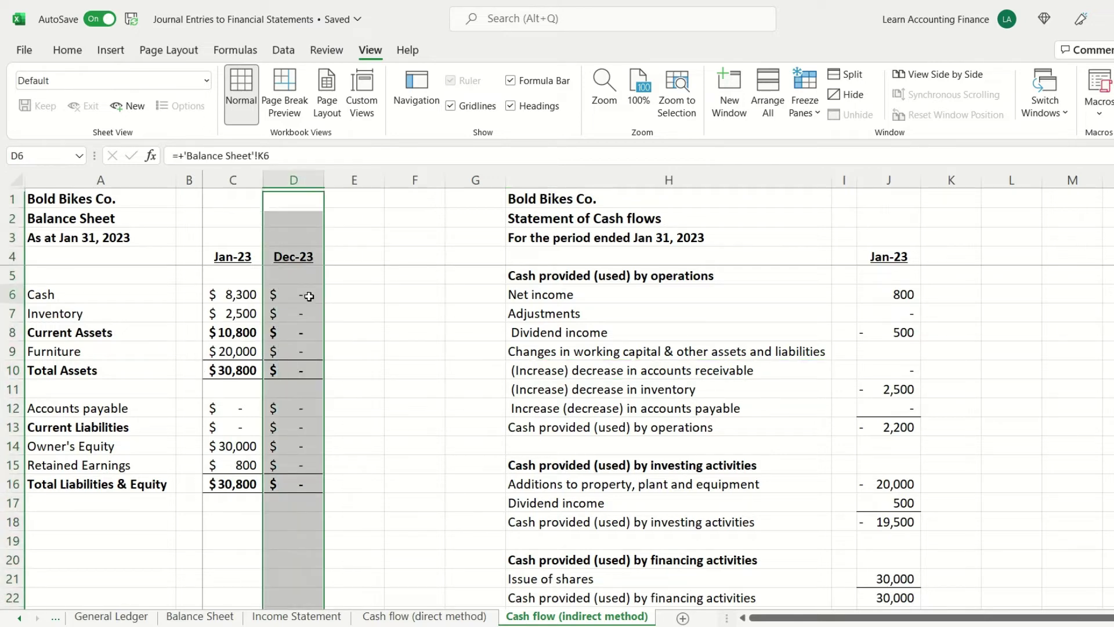
left_click(298, 258)
left_click(196, 156)
key("BackSpace")
type("2")
key("Return")
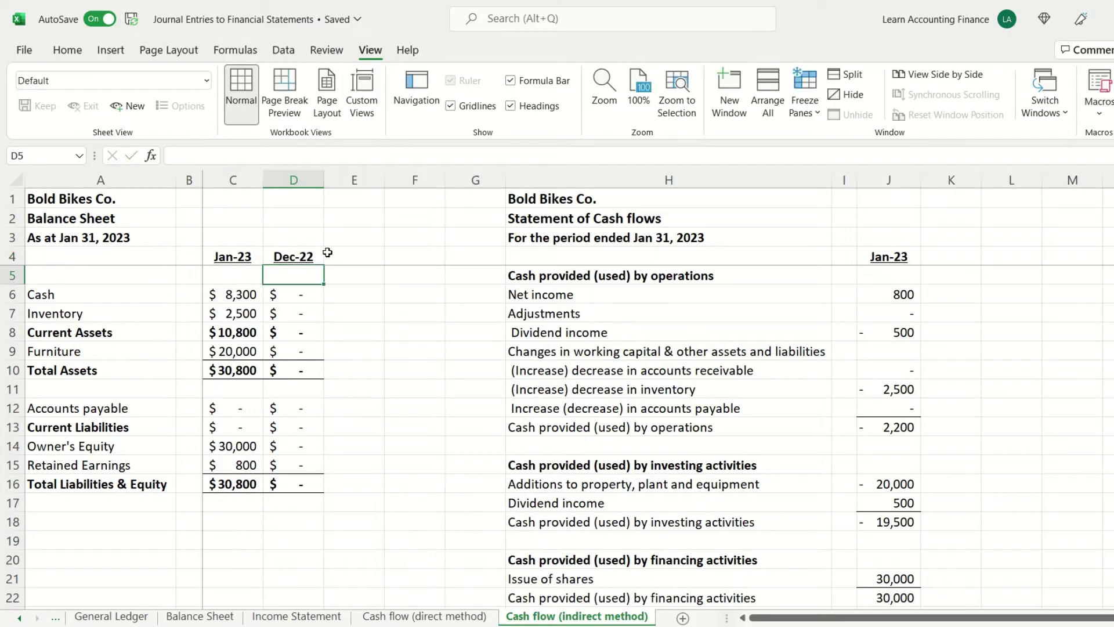
Check the accounts receivable change in J10, and compare the comparative and January inventory balances in D7 and C7 for the inventory line.
left_click(303, 298)
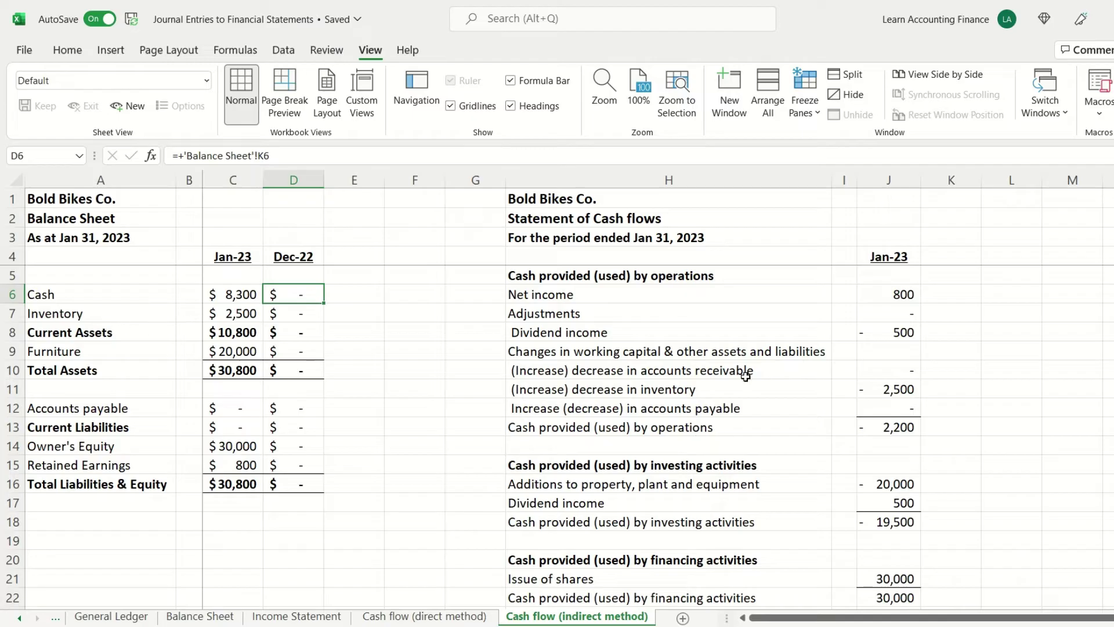
left_click(901, 371)
left_click(667, 395)
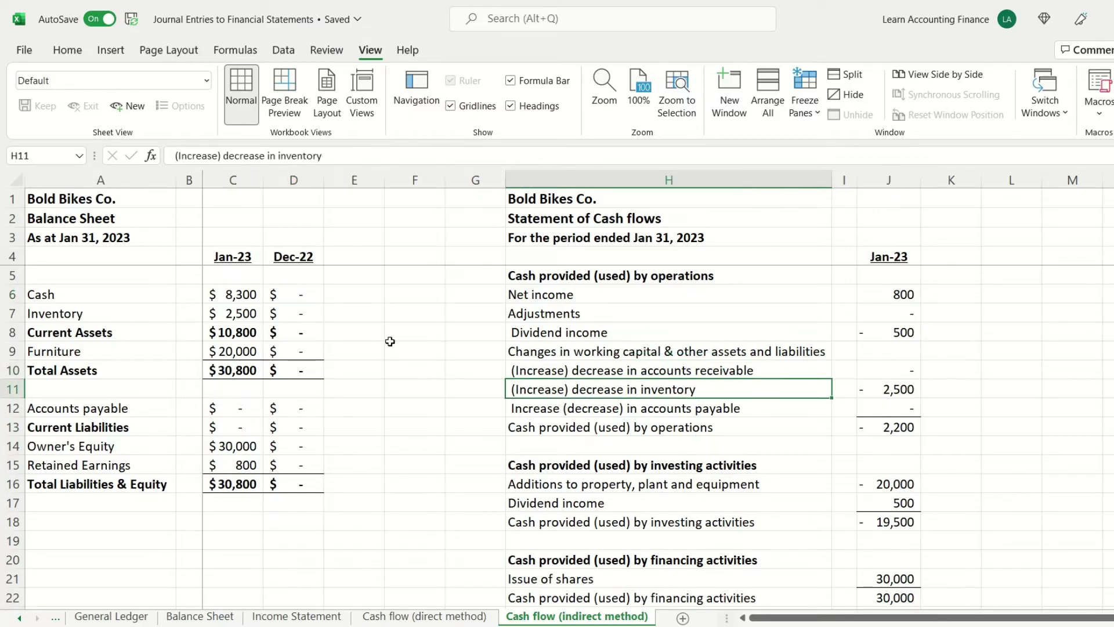
left_click(313, 316)
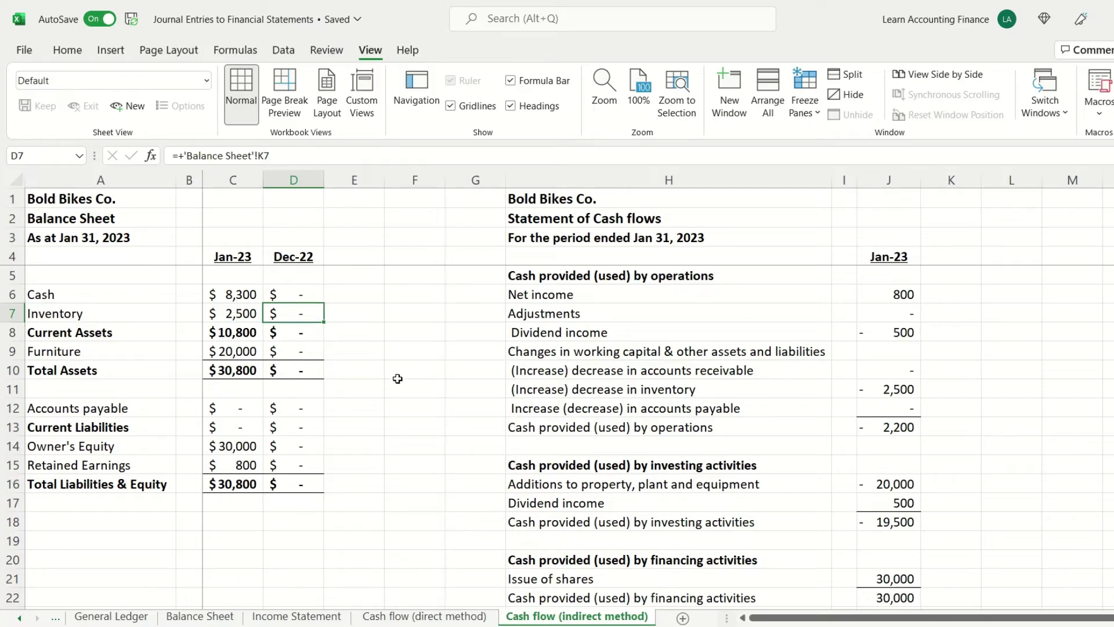
left_click(246, 316)
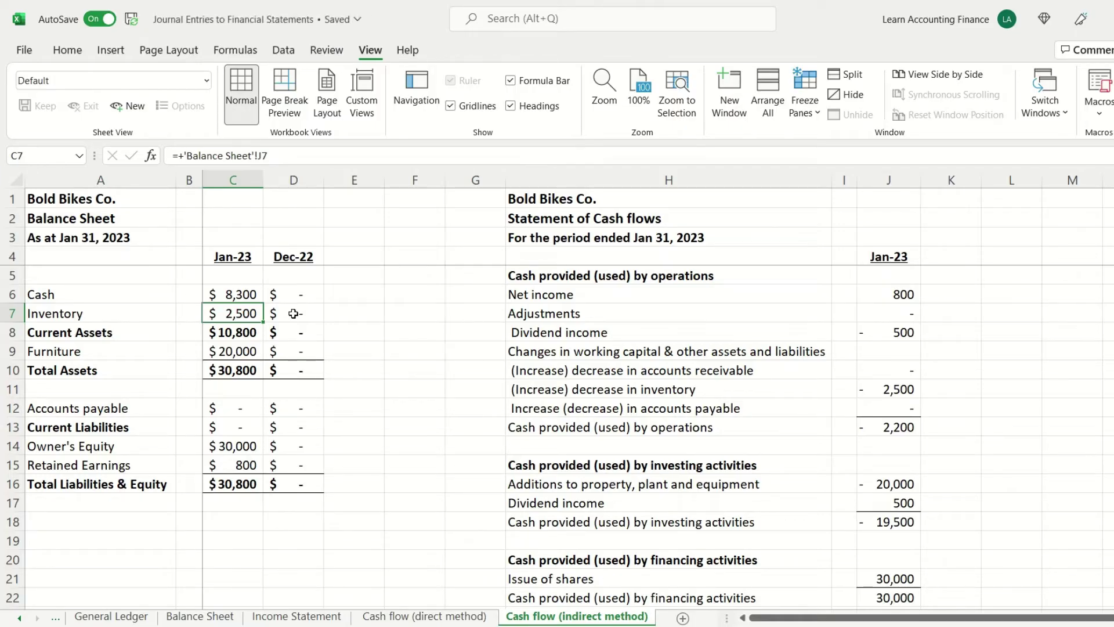
Compare the sign wording of the receivable and inventory labels in H10:H11 with the accounts payable label in H12.
left_click(623, 389)
left_click_drag(623, 389, 624, 372)
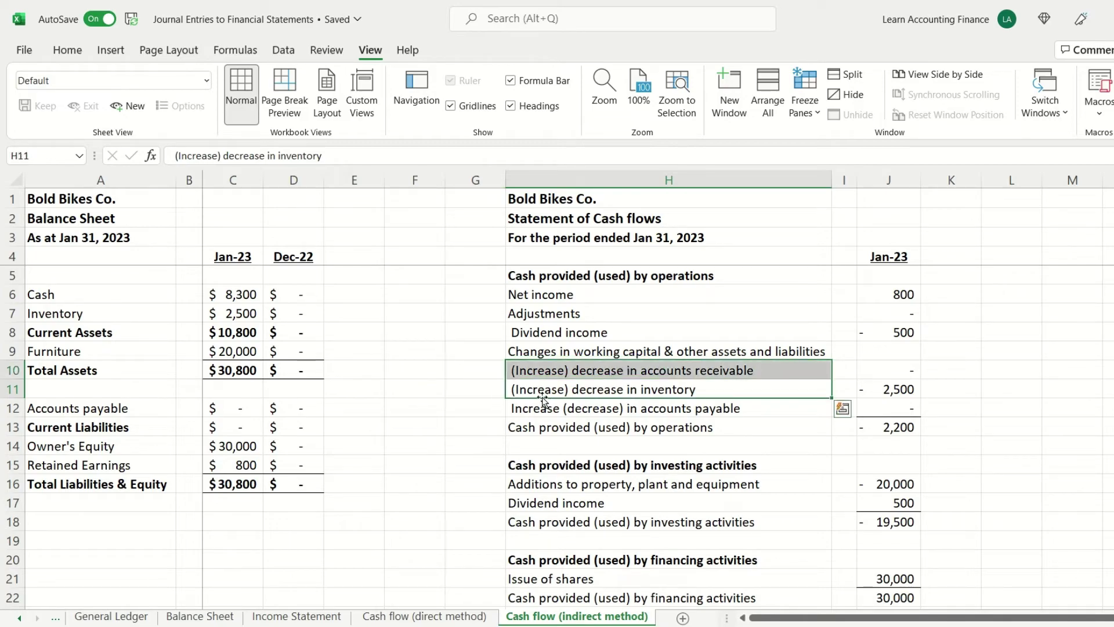
left_click(574, 409)
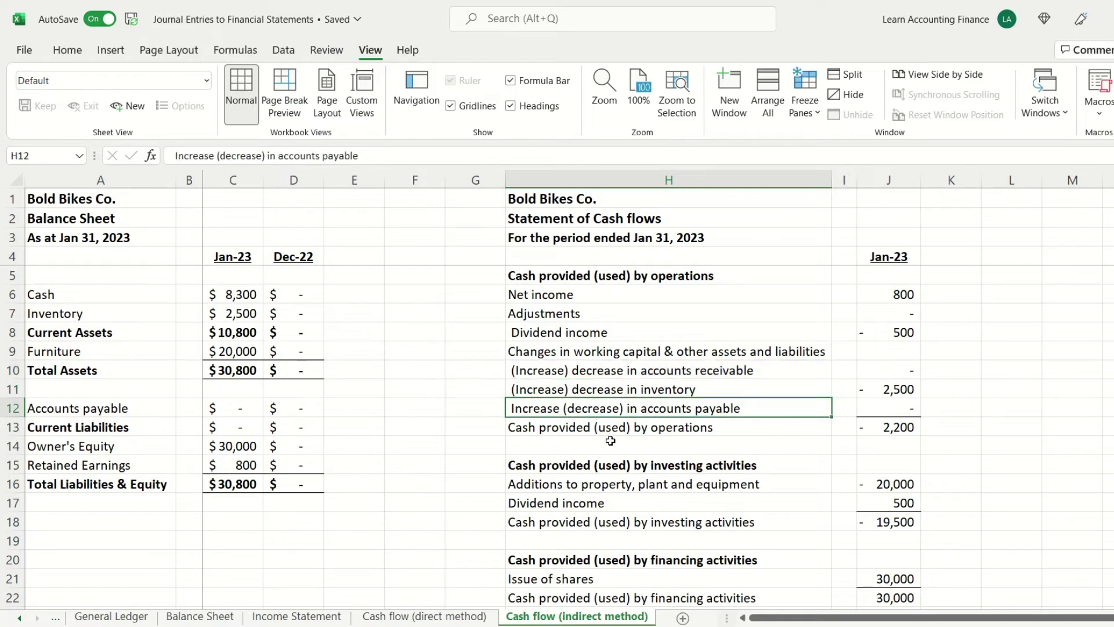
Check the inventory change in J11 against the two inventory balances in C7:D7 of the balance sheet.
left_click(750, 390)
left_click(896, 390)
left_click_drag(310, 316, 240, 314)
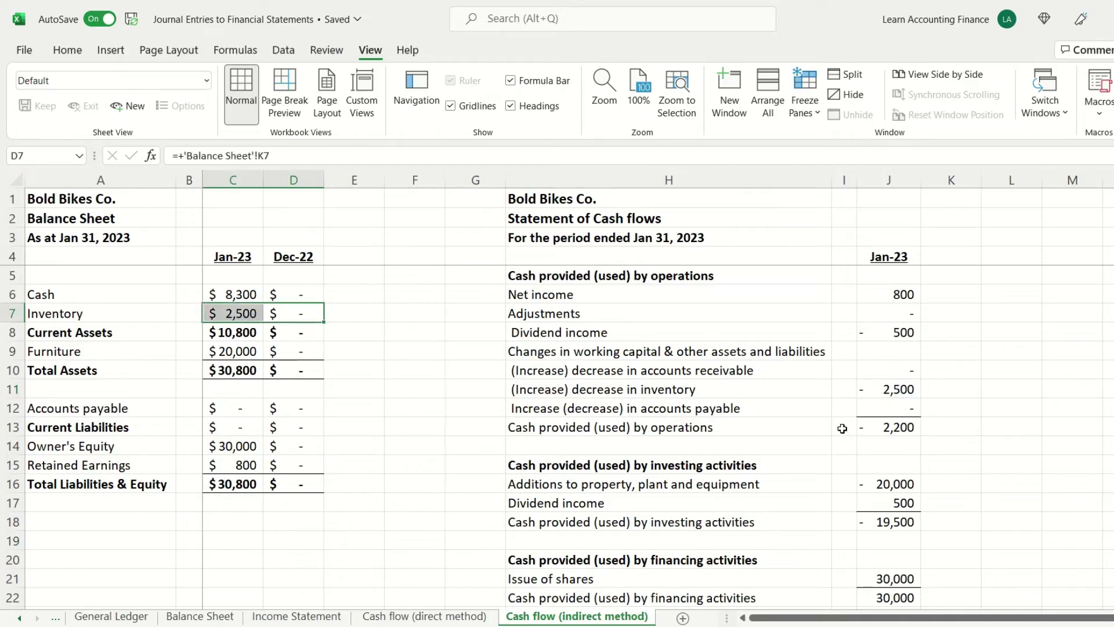
Recheck the inventory change in J11, and check the accounts payable change in J12 against the balances in C12:D12.
left_click(872, 392)
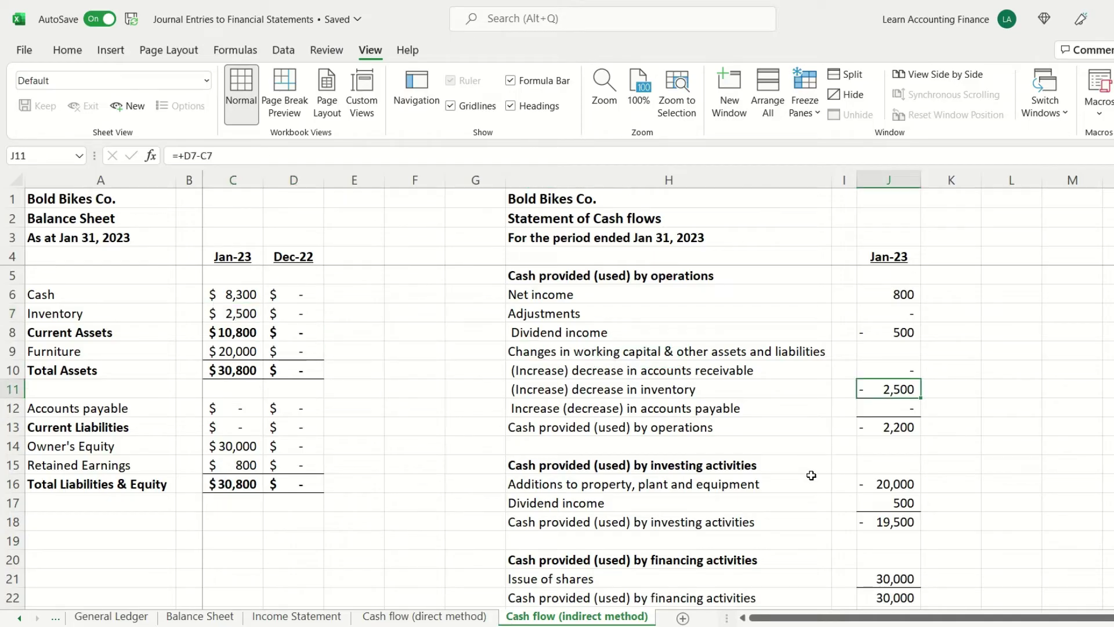
left_click(606, 410)
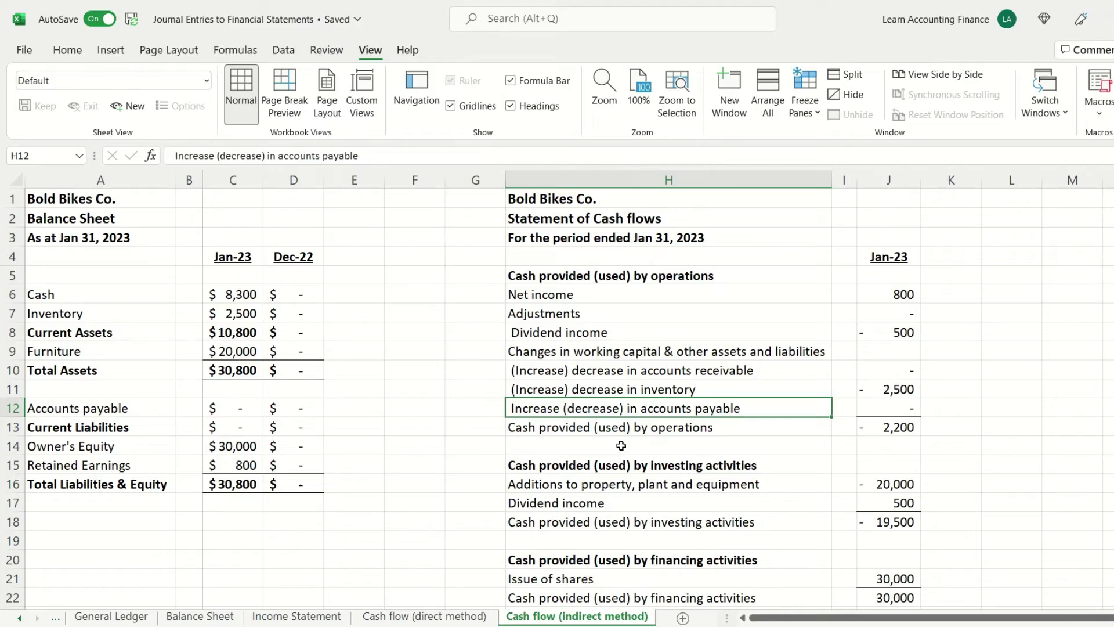
left_click(229, 409)
left_click(274, 409)
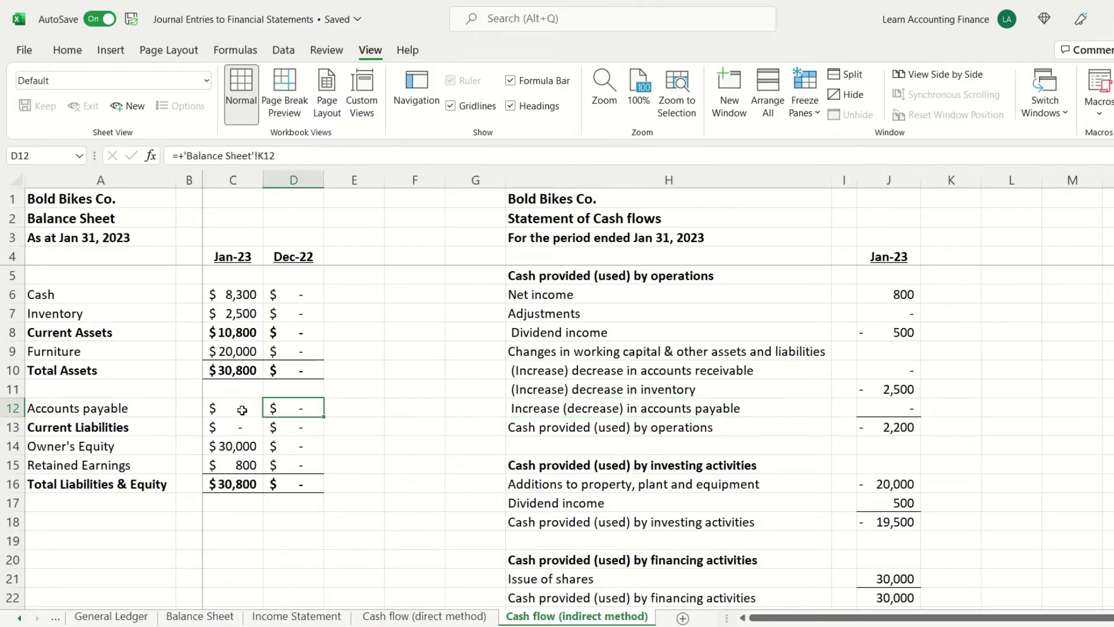
left_click(646, 409)
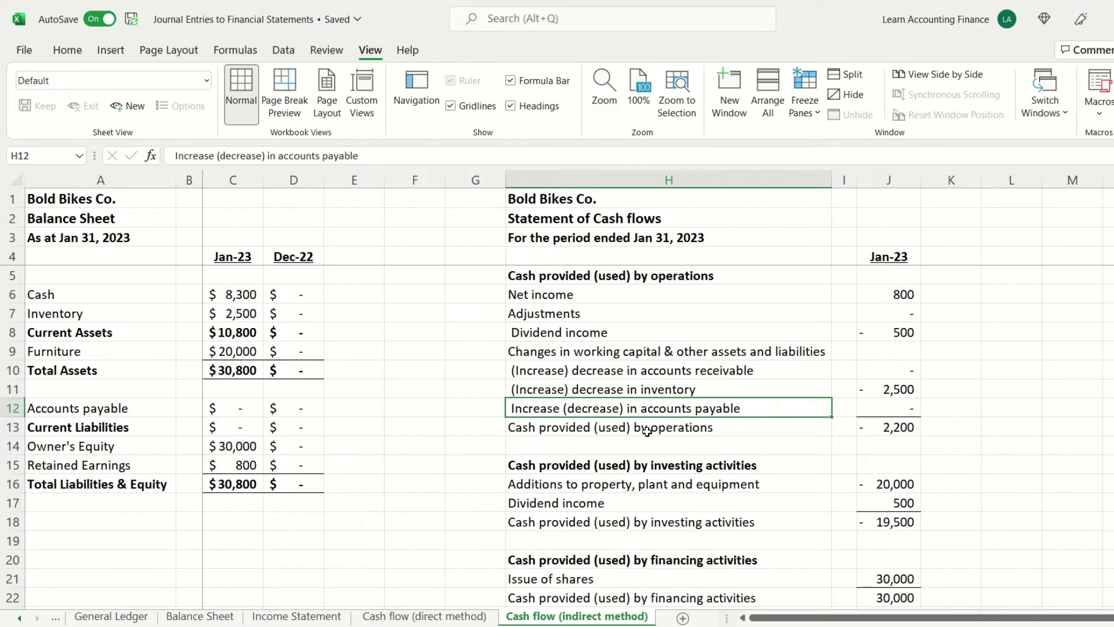
left_click(884, 413)
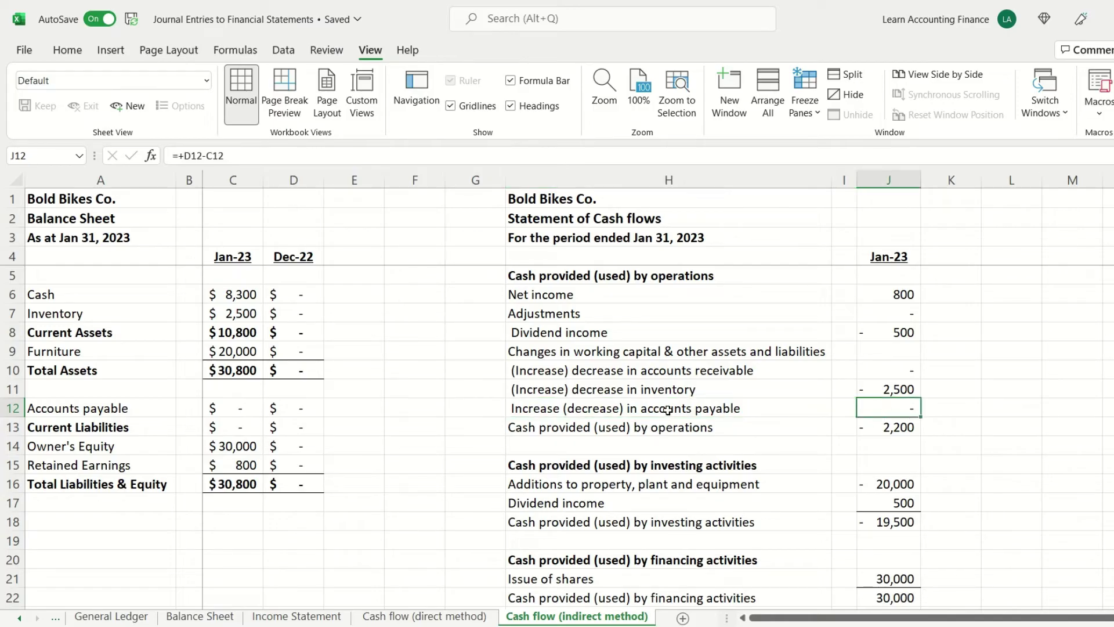
Compare the indirect-method cash from operations total in J13 with the direct-method total in J9.
scroll(661, 410, "down", 1)
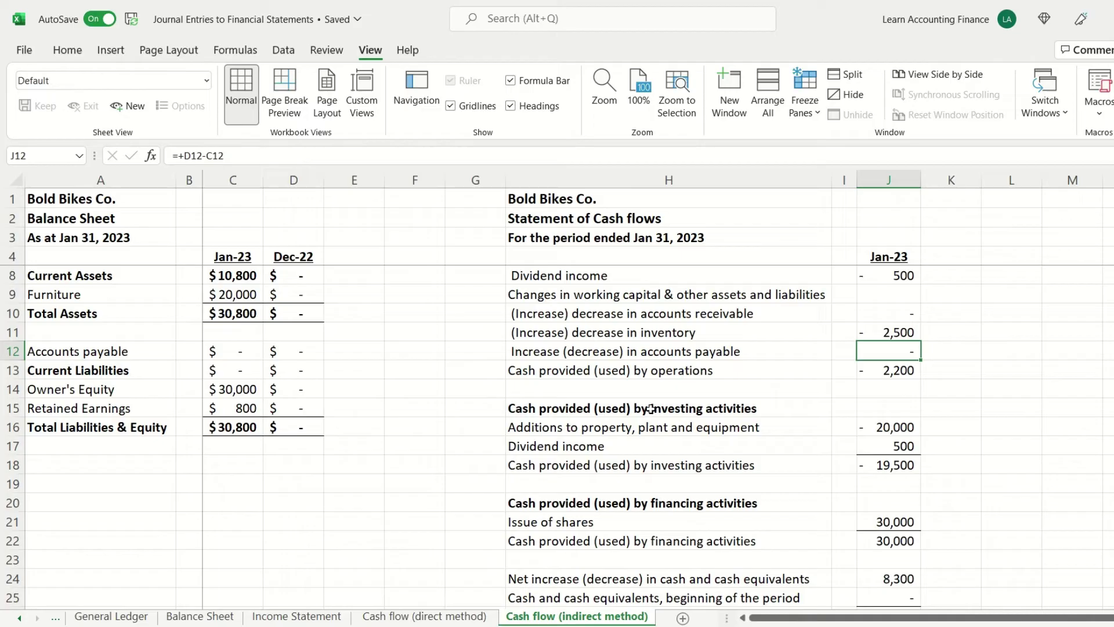
left_click(674, 373)
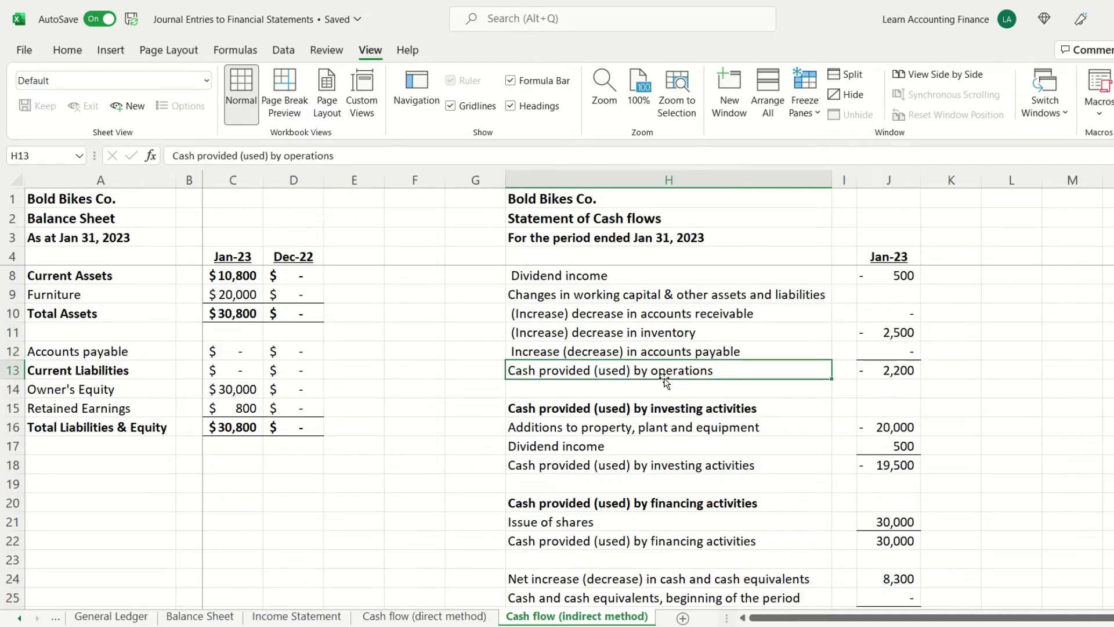
left_click(880, 376)
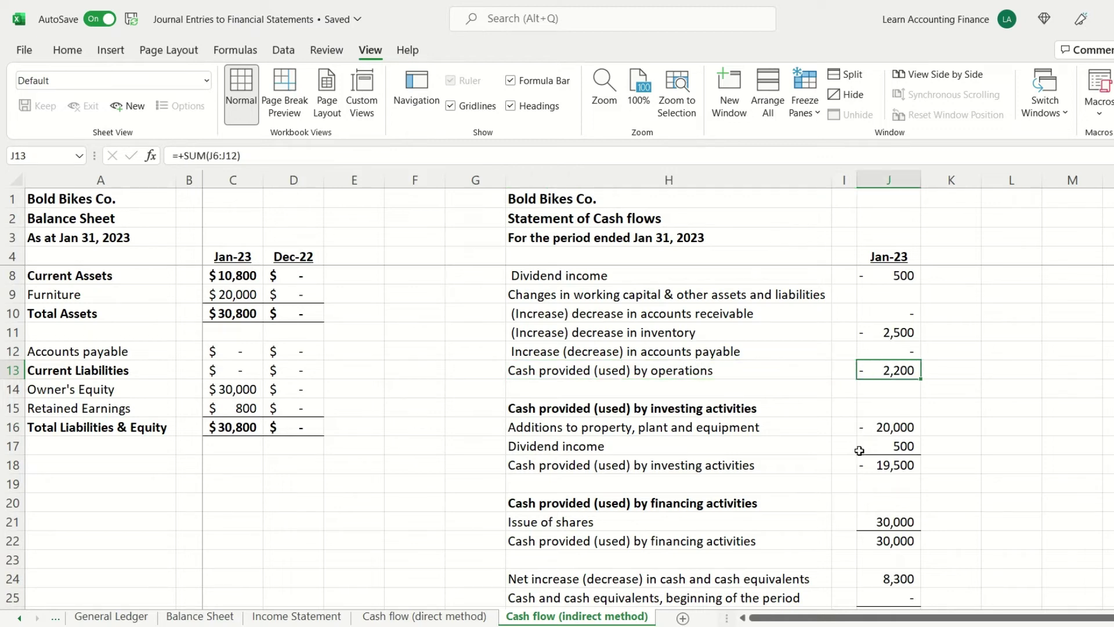
left_click(429, 617)
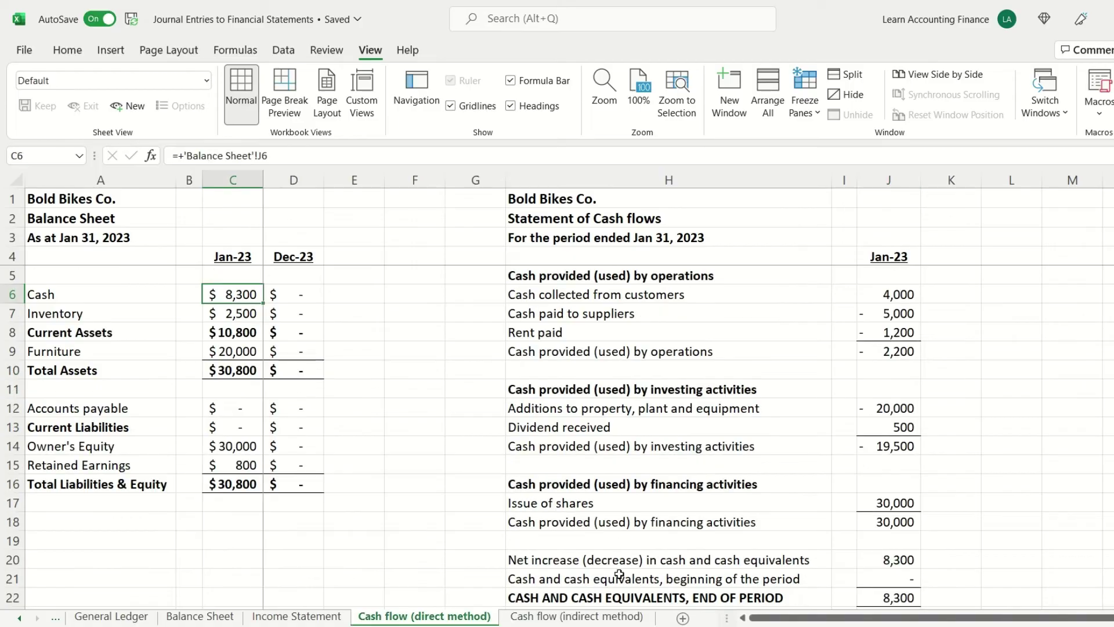
left_click(888, 351)
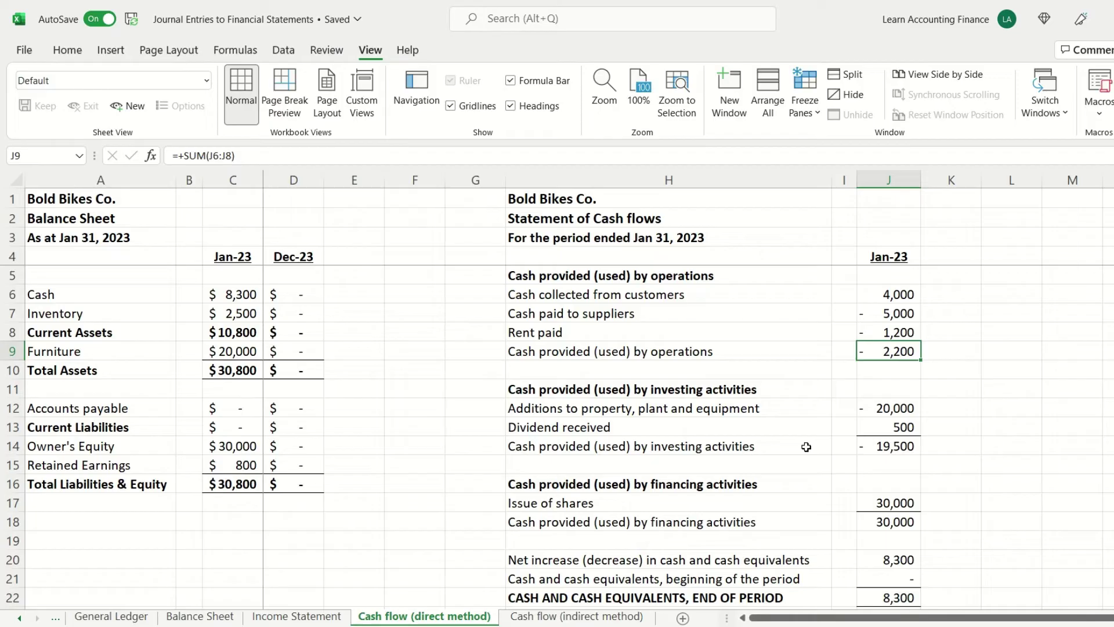
Compare the investing and financing sections of the indirect-method statement with the same sections of the direct-method statement.
left_click(603, 619)
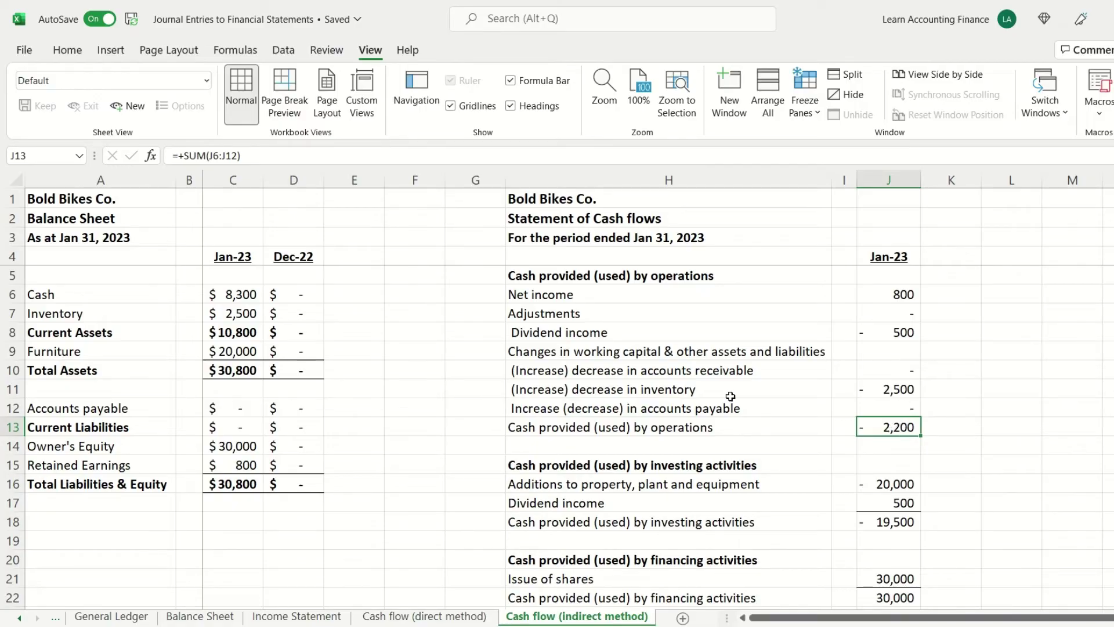
scroll(756, 416, "down", 1)
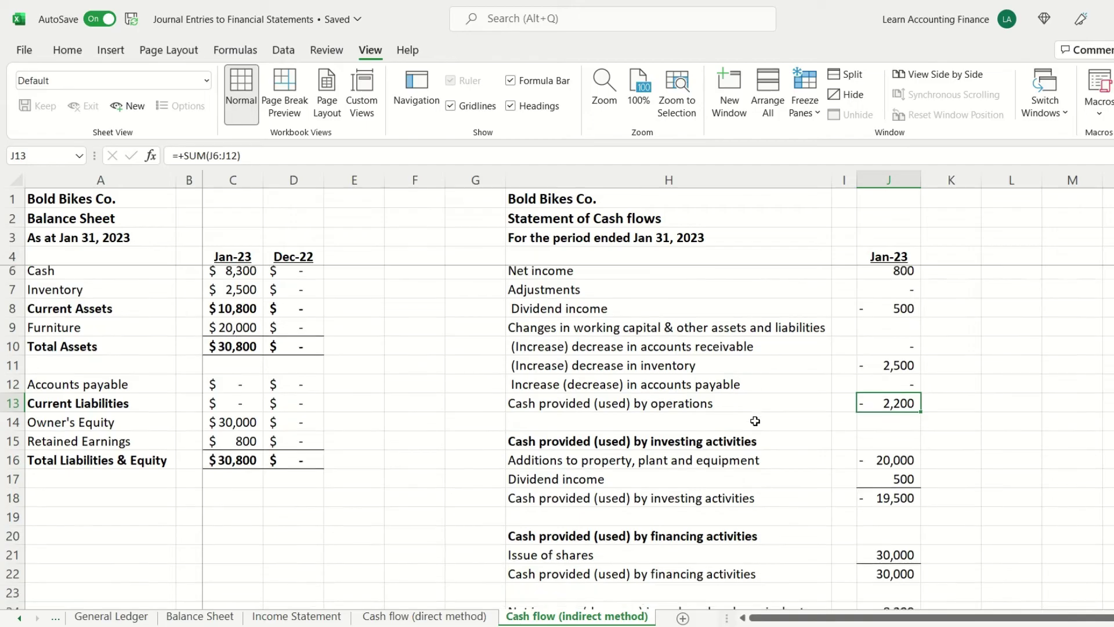
scroll(755, 421, "down", 1)
left_click(698, 355)
left_click(692, 445)
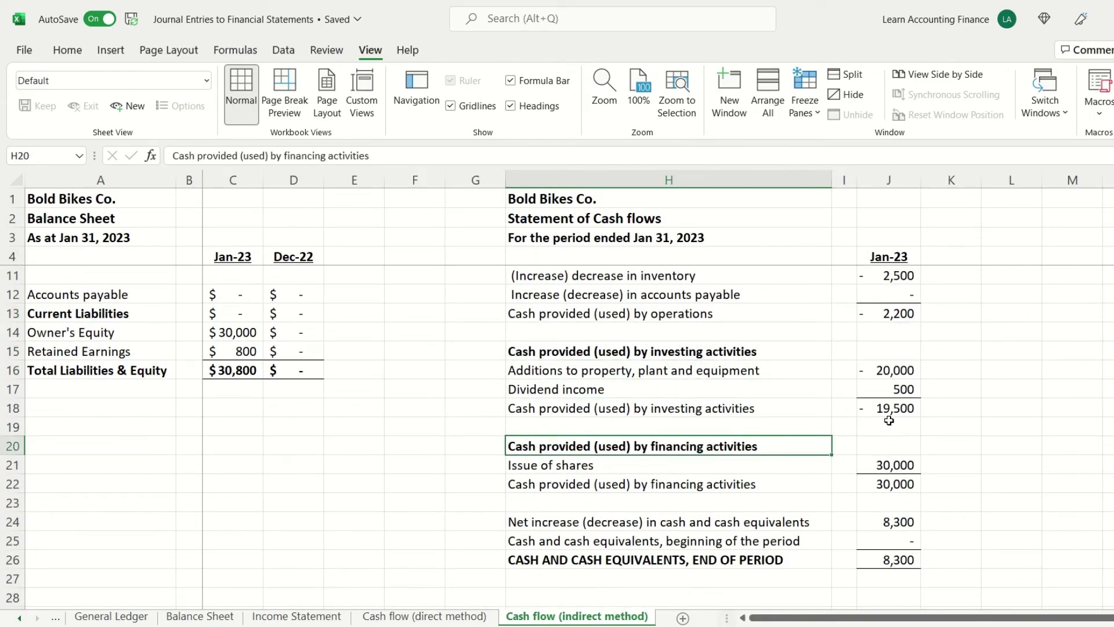
left_click(490, 615)
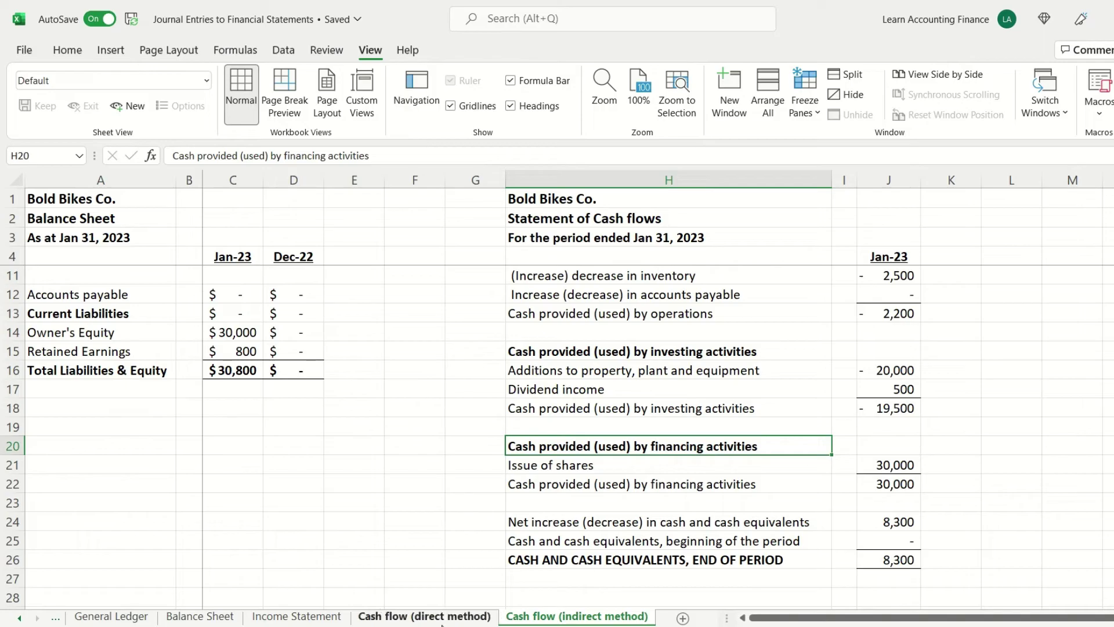
scroll(824, 456, "down", 1)
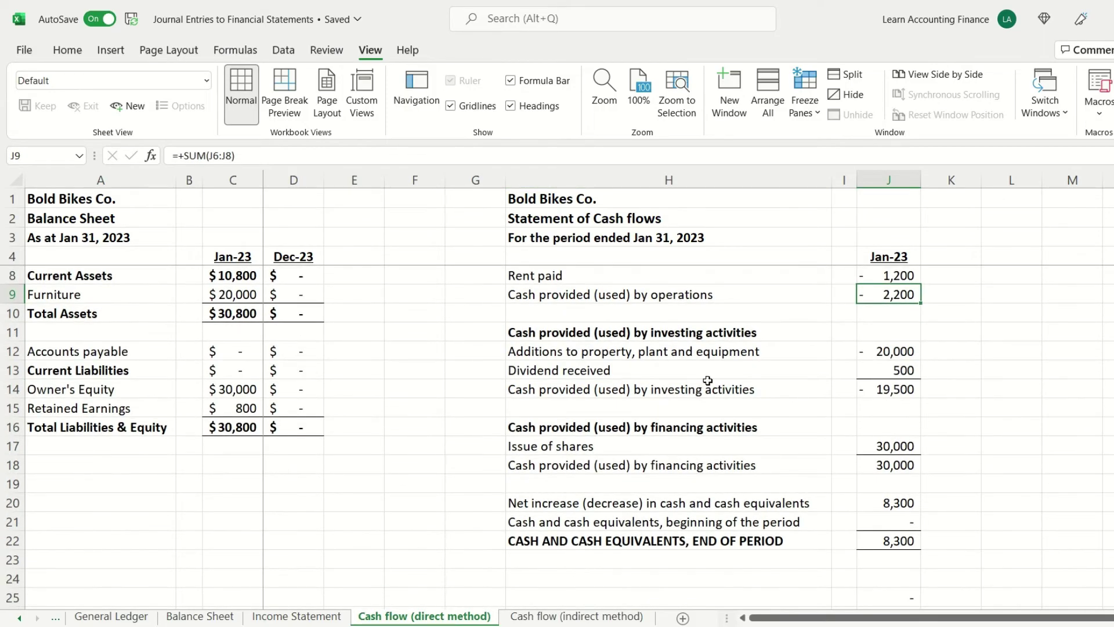
Check the closing cash lines in J24:J26 of the indirect-method statement and the net increase formula in J24.
left_click(558, 617)
scroll(951, 390, "down", 1)
mouse_move(895, 464)
left_mouse_down()
mouse_move(895, 502)
mouse_move(895, 480)
left_mouse_up()
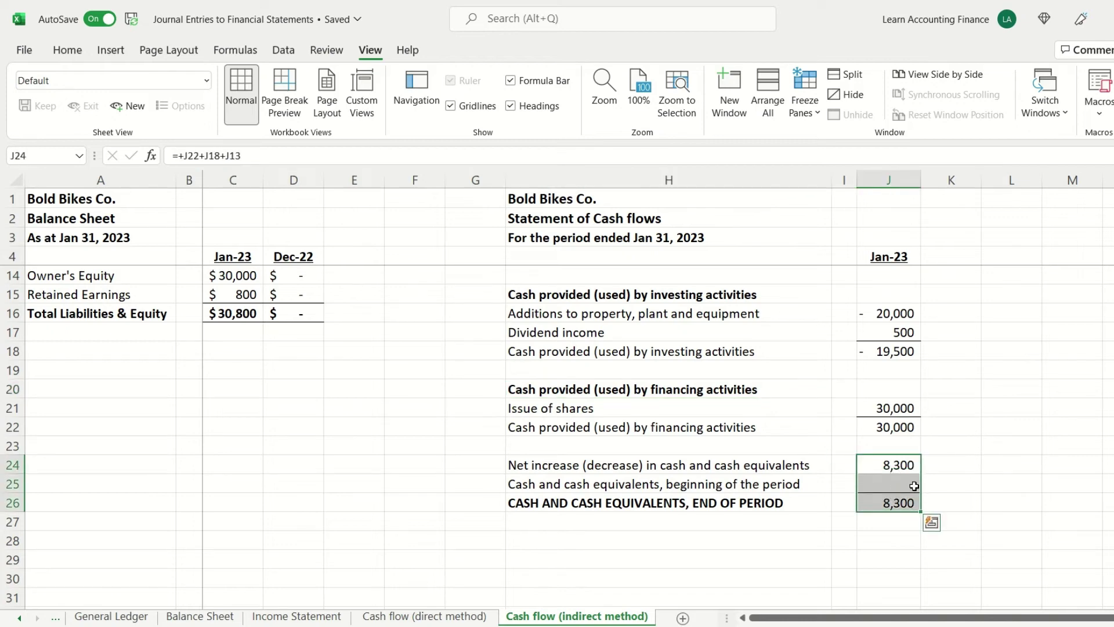
left_click(906, 469)
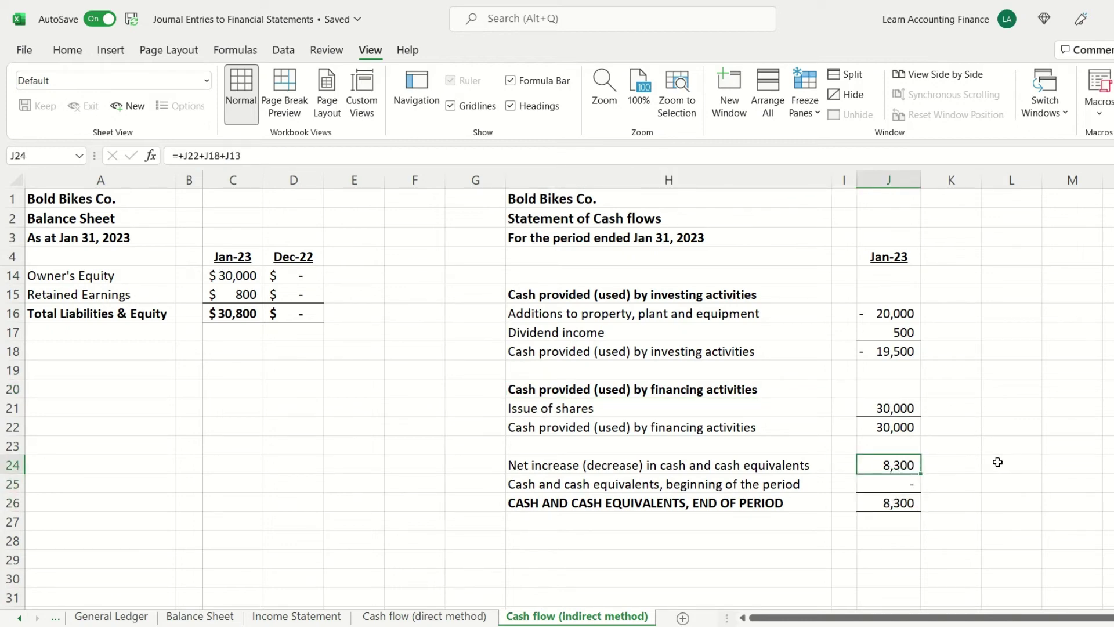
Trace the share issue in J21, investing total in J18 and operations total in J13 through to end-of-period cash in J26.
left_click(894, 409)
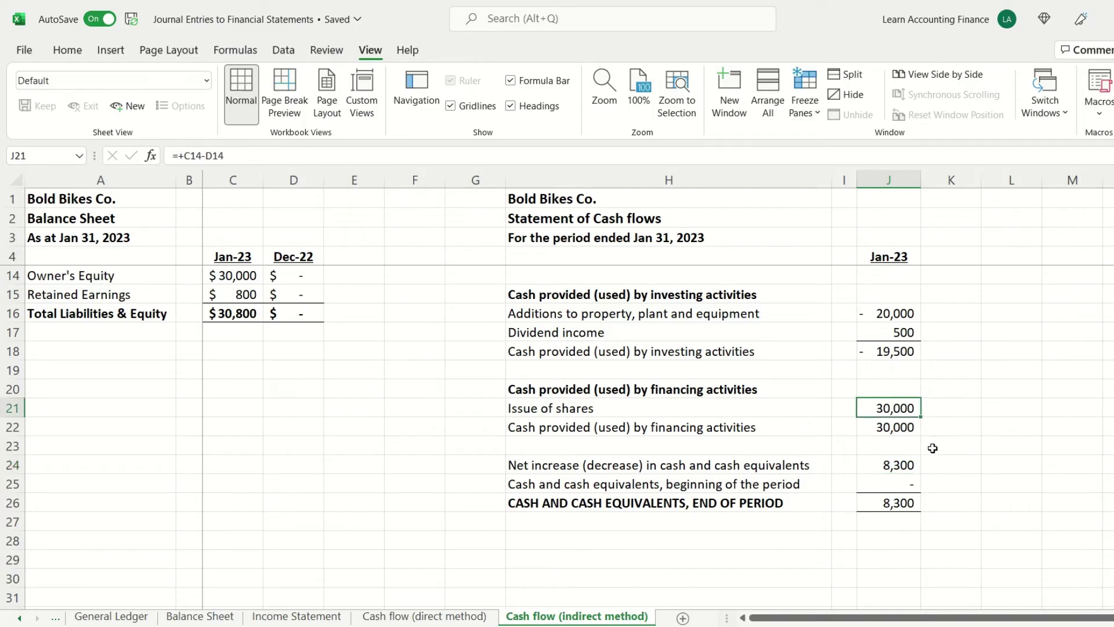
scroll(925, 430, "up", 2)
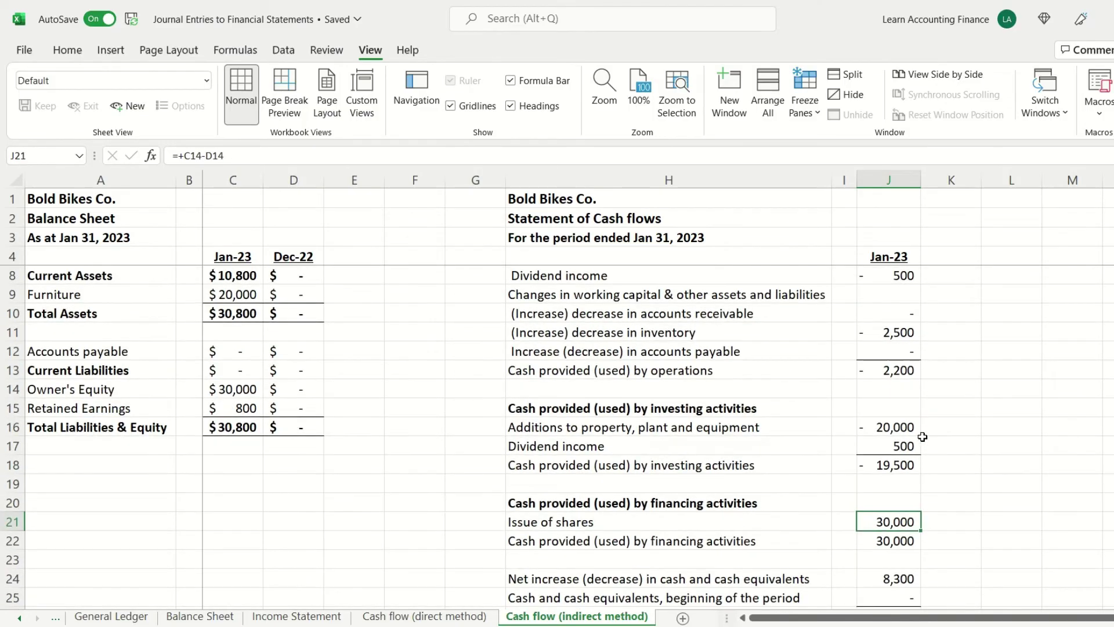
left_click(908, 462)
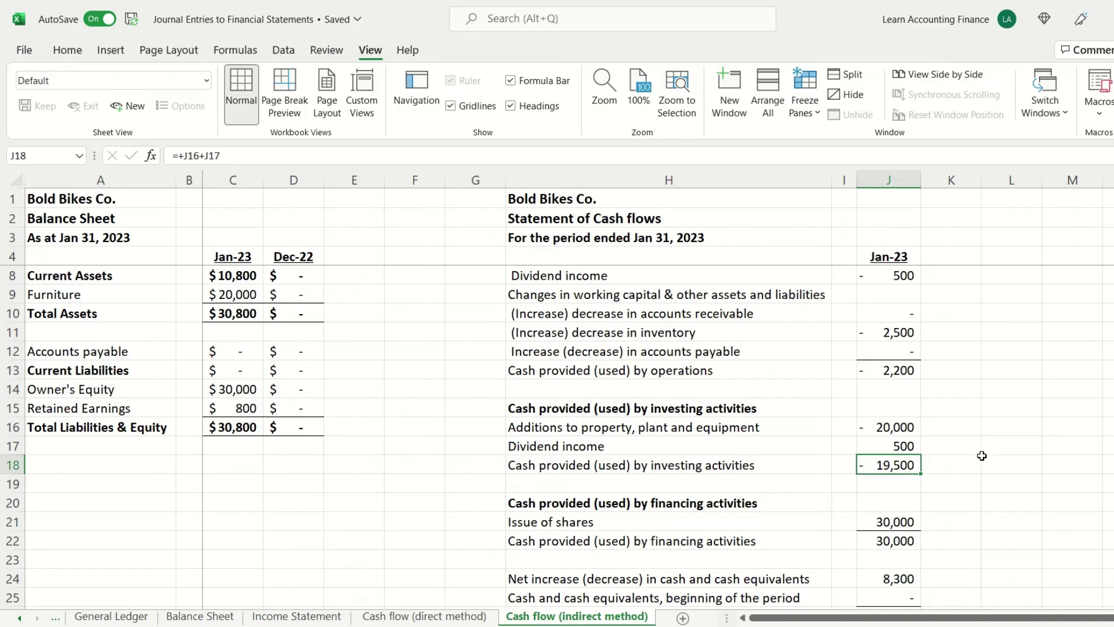
left_click(897, 374)
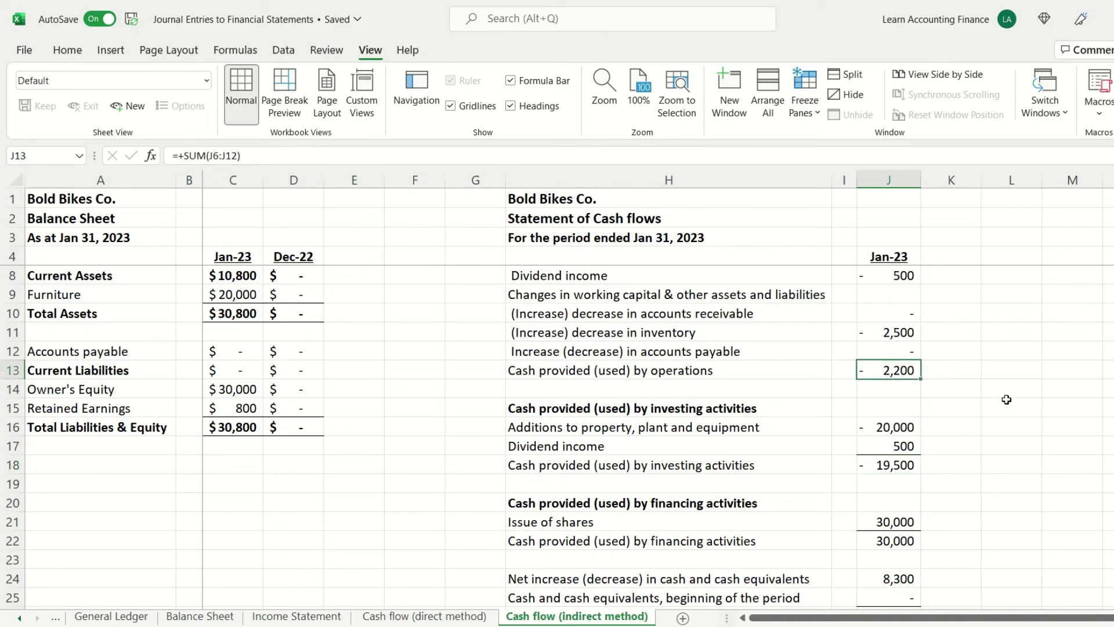
scroll(993, 400, "down", 1)
key("ctrl+End")
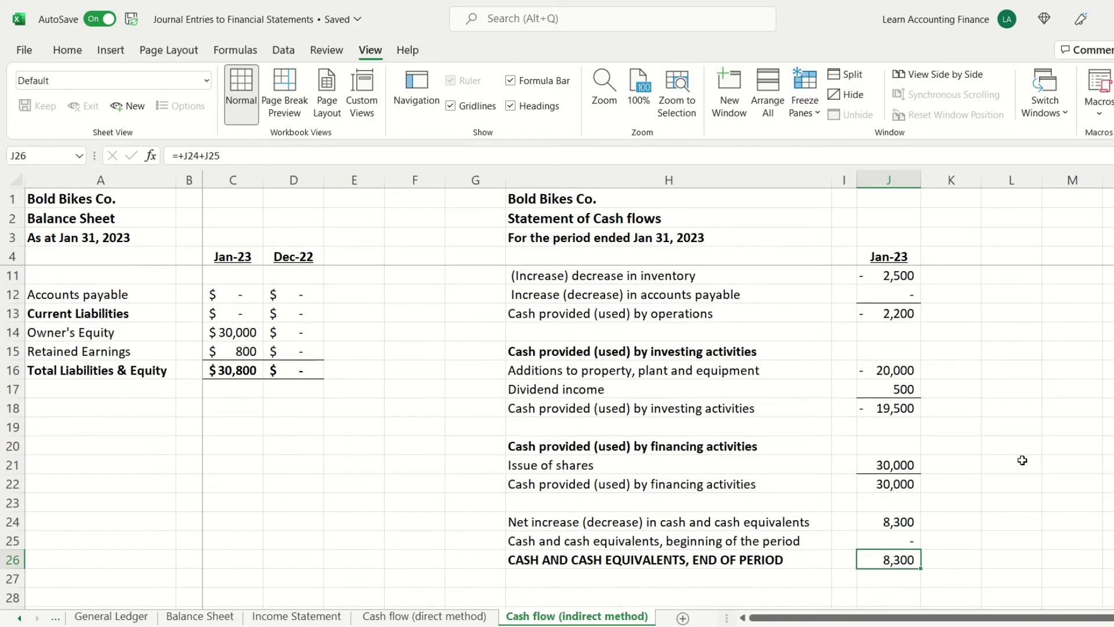
scroll(1001, 426, "up", 2)
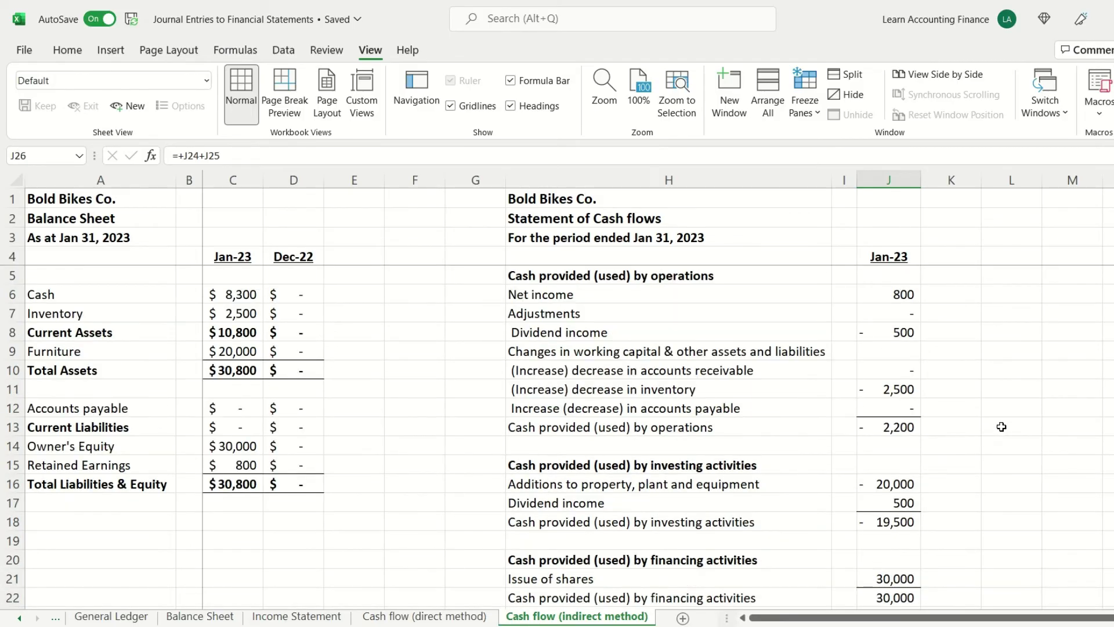
View net income on the income statement, and review the direct-method operating lines in H6:J9 with their total in J9.
left_click(296, 619)
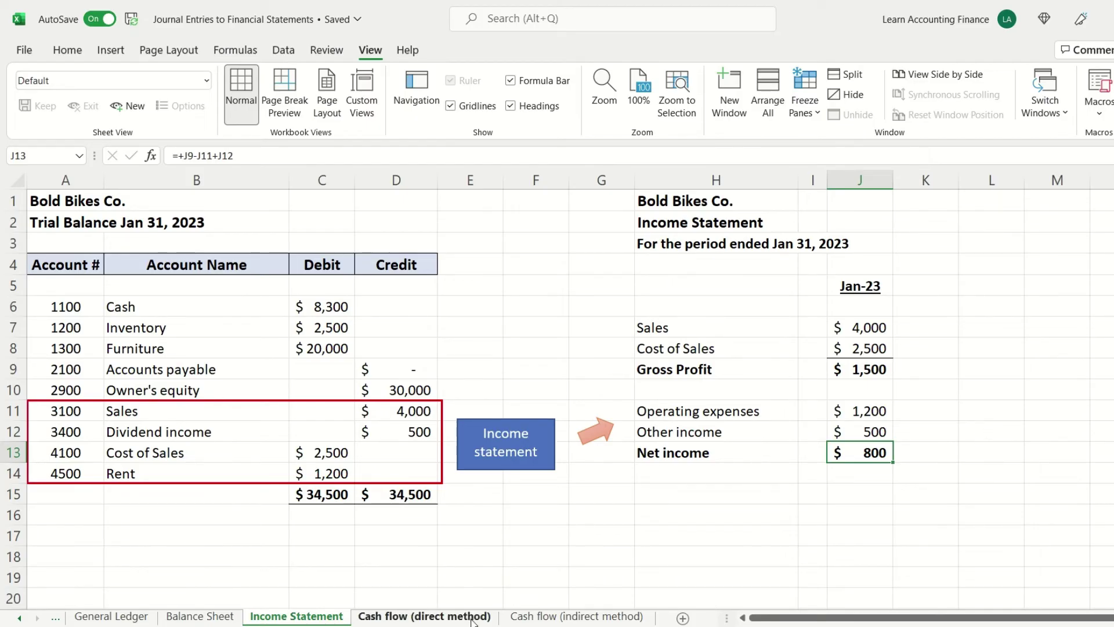
left_click(490, 618)
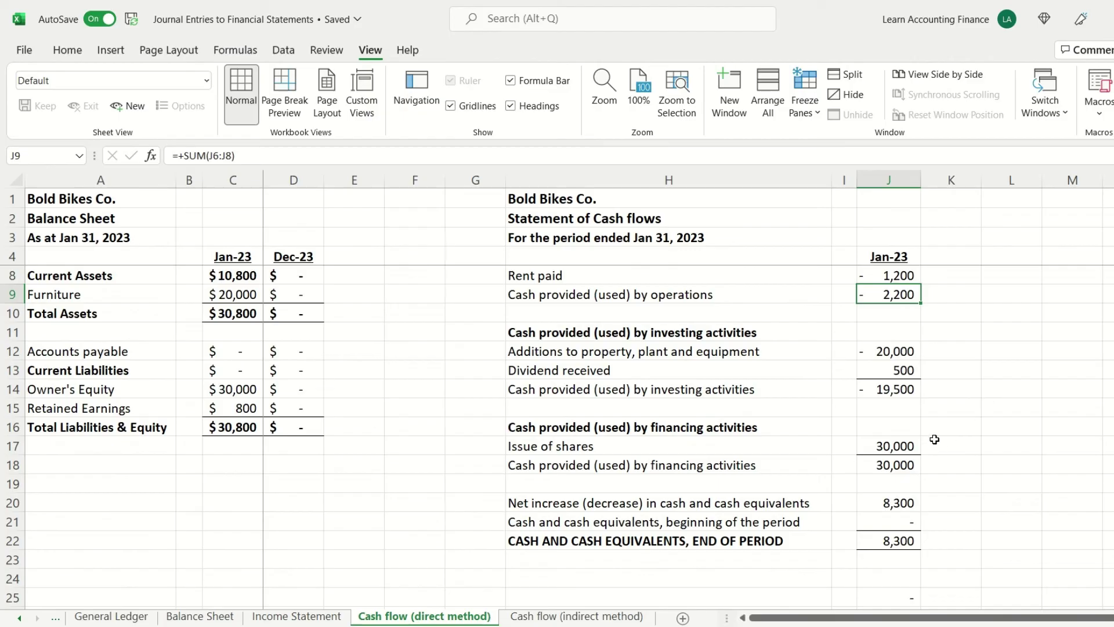
scroll(939, 430, "up", 1)
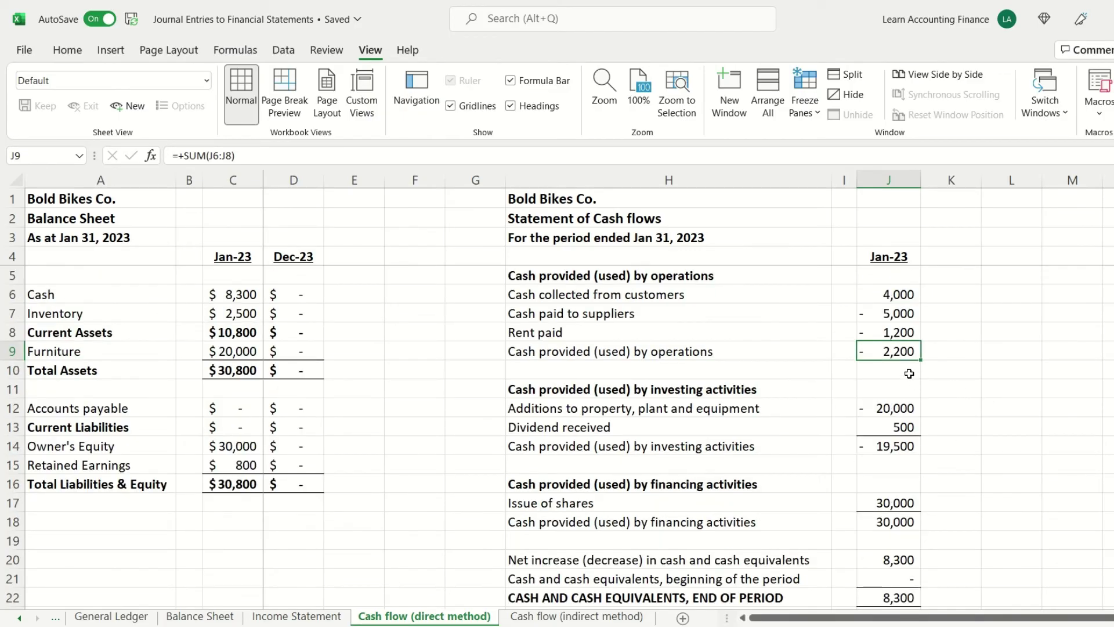
left_click_drag(580, 293, 905, 353)
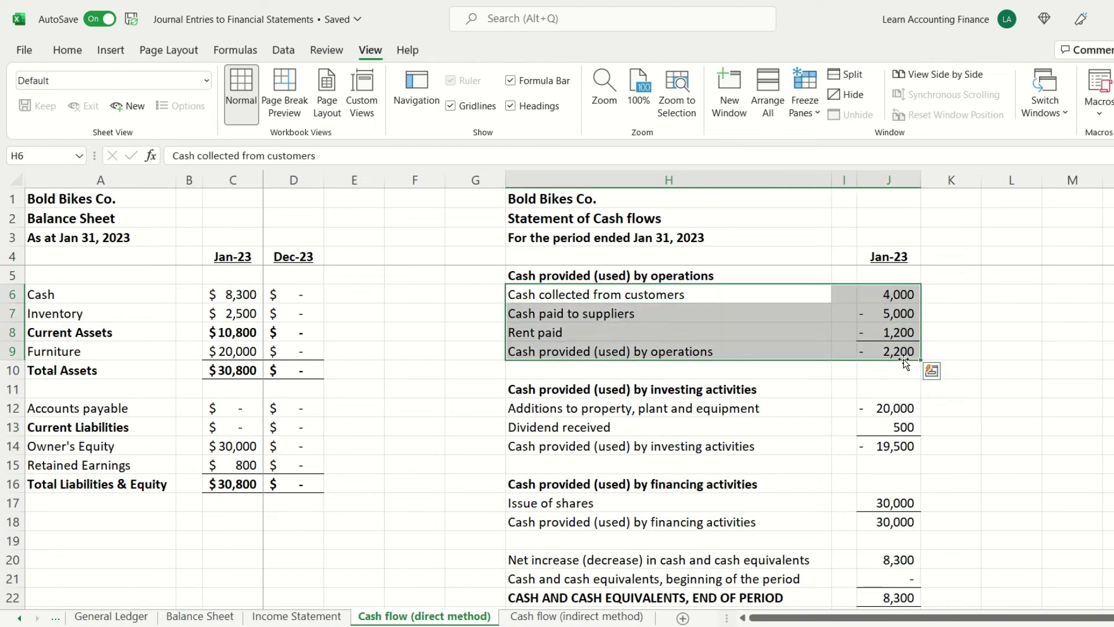
left_click(904, 352)
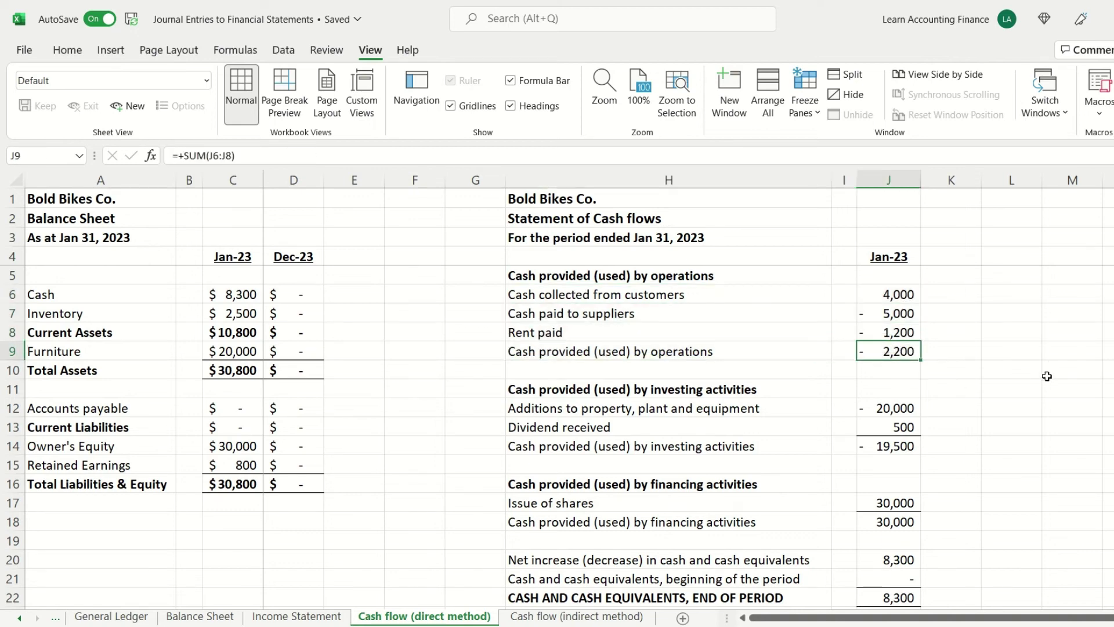
Check the direct-method investing total in J14, the net increase in cash in J20 and the issue of shares in J17.
left_click(906, 449)
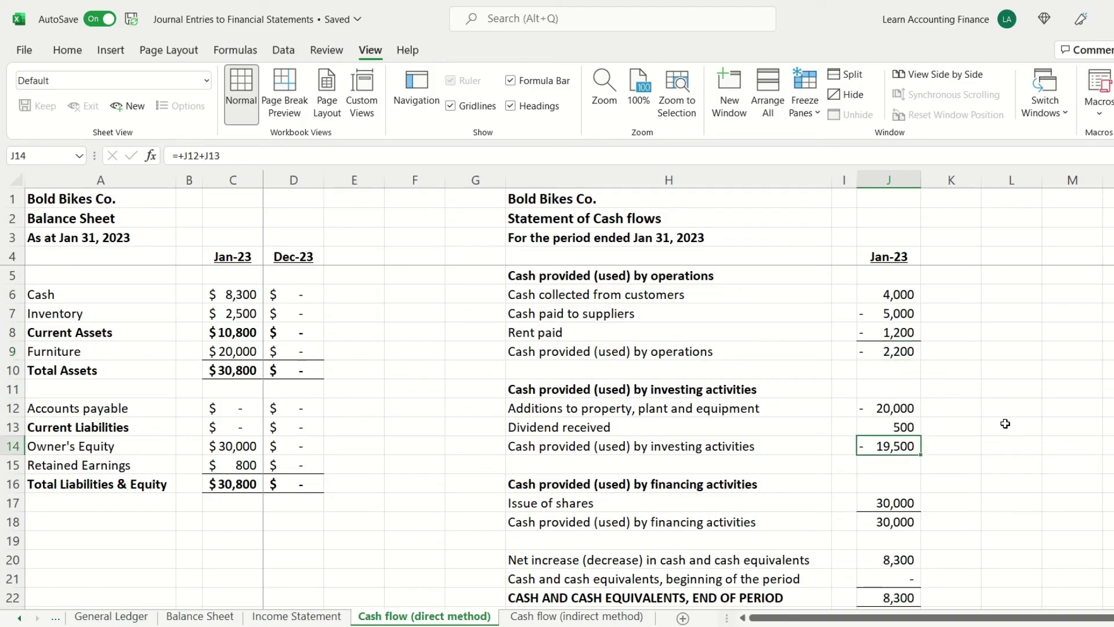
left_click(898, 558)
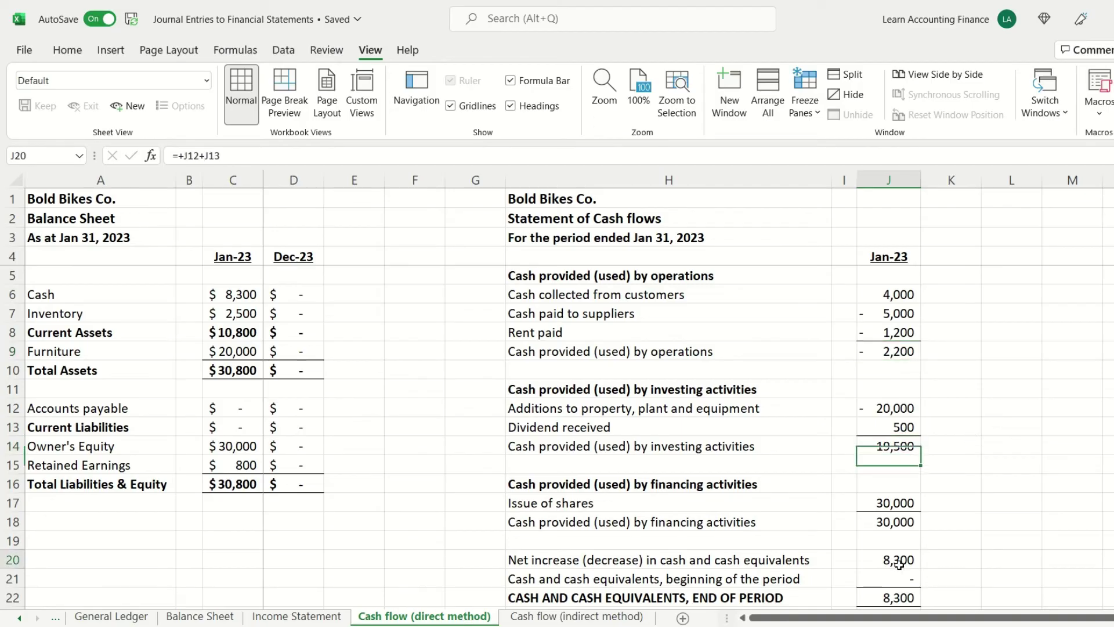
left_click(890, 503)
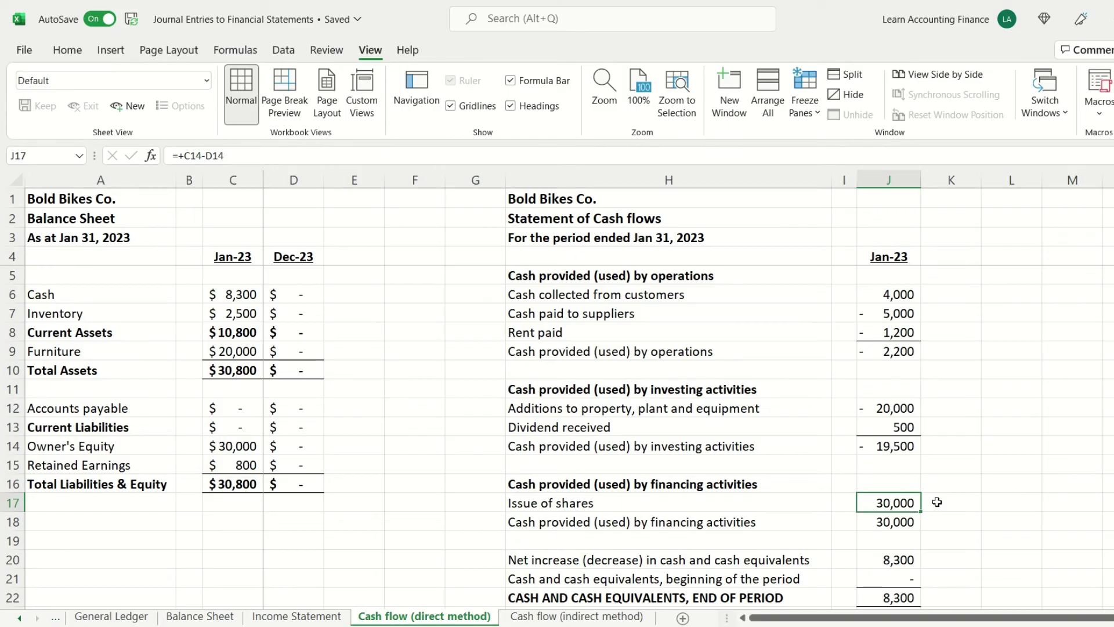
Enter =+J18-J20 in L23 of the direct-method sheet to calculate financing cash less the net increase in cash.
scroll(1046, 479, "down", 2)
left_click(905, 448)
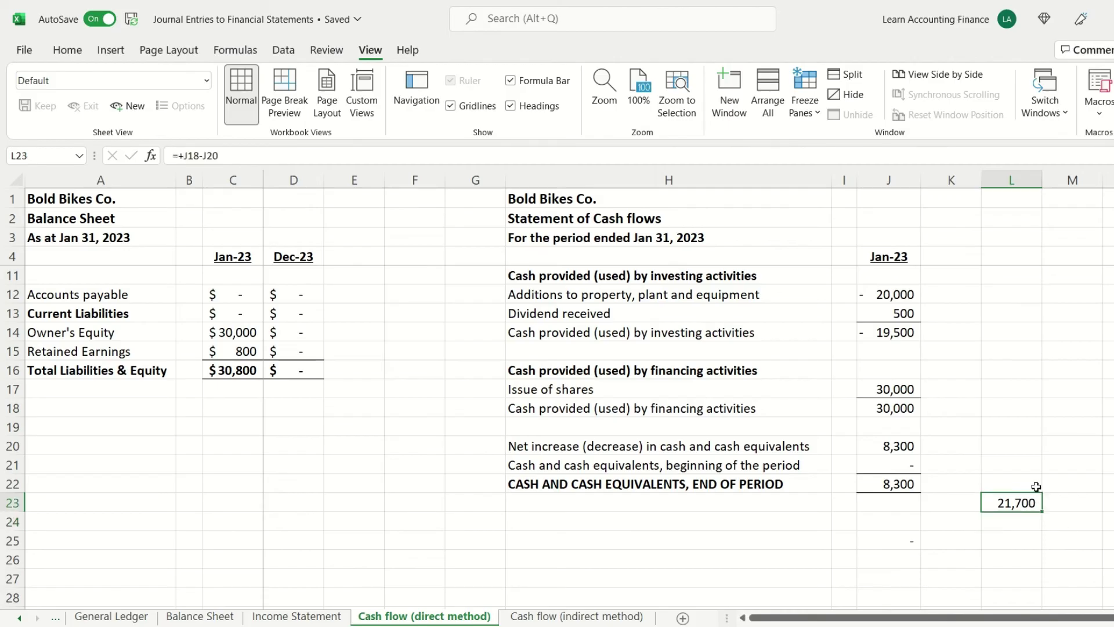
Review the January furniture, inventory and cash balances in C9, C7 and C6 of the direct-method sheet's balance sheet.
scroll(1018, 476, "up", 2)
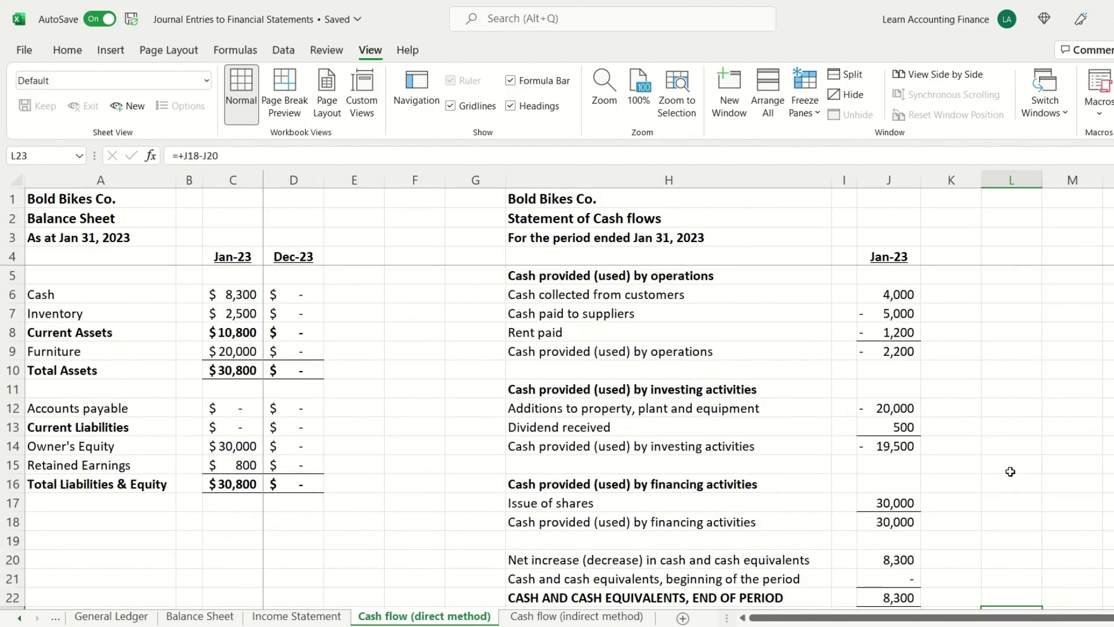
left_click(241, 354)
left_click(247, 312)
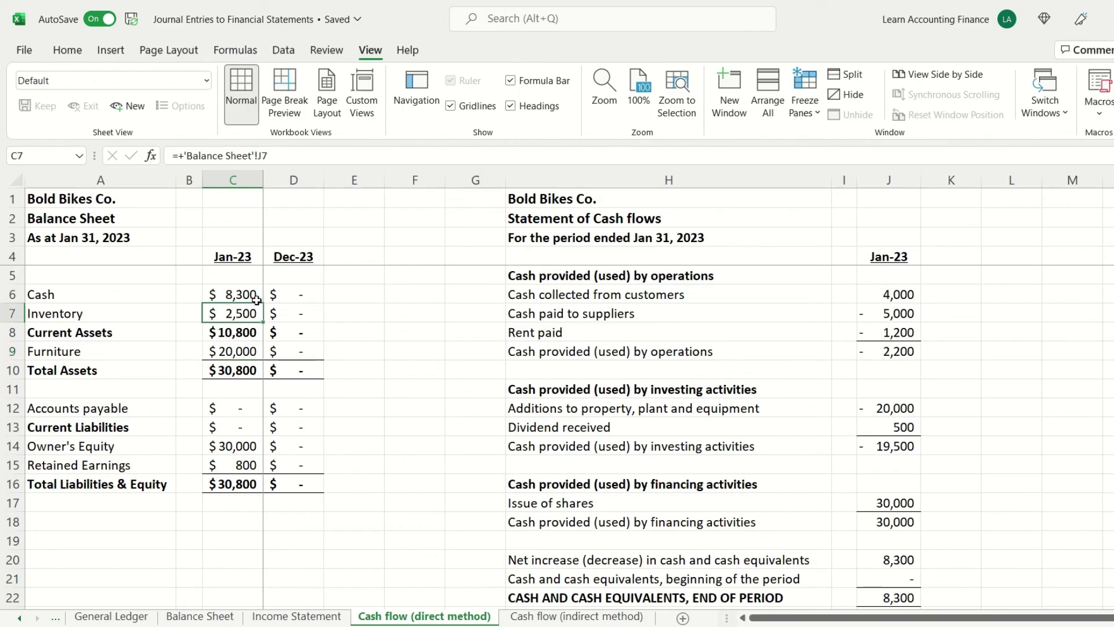
left_click(247, 293)
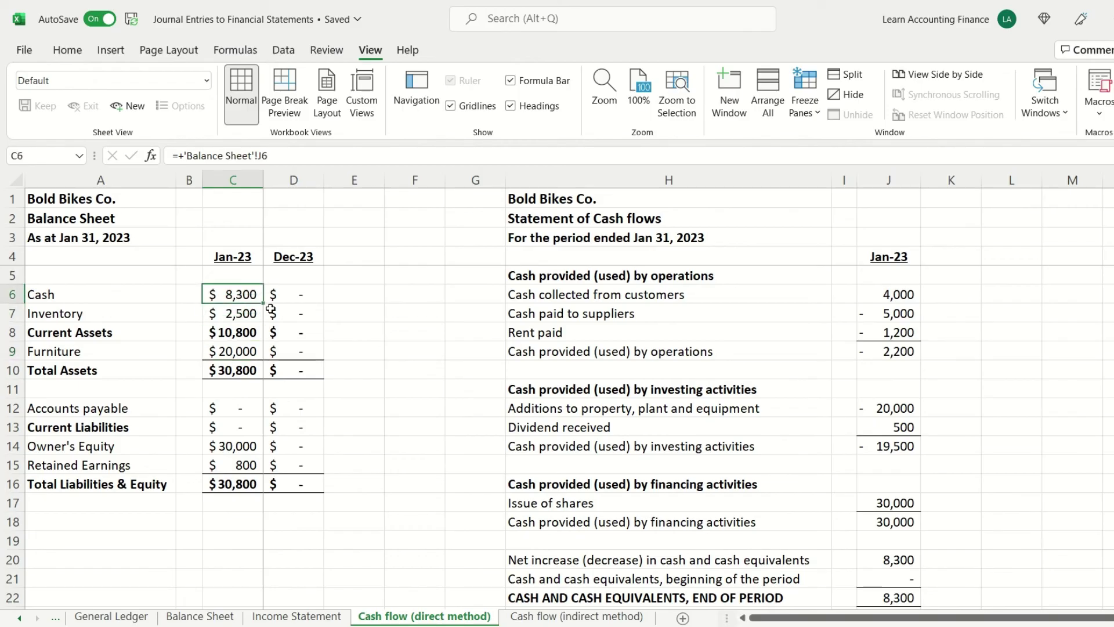